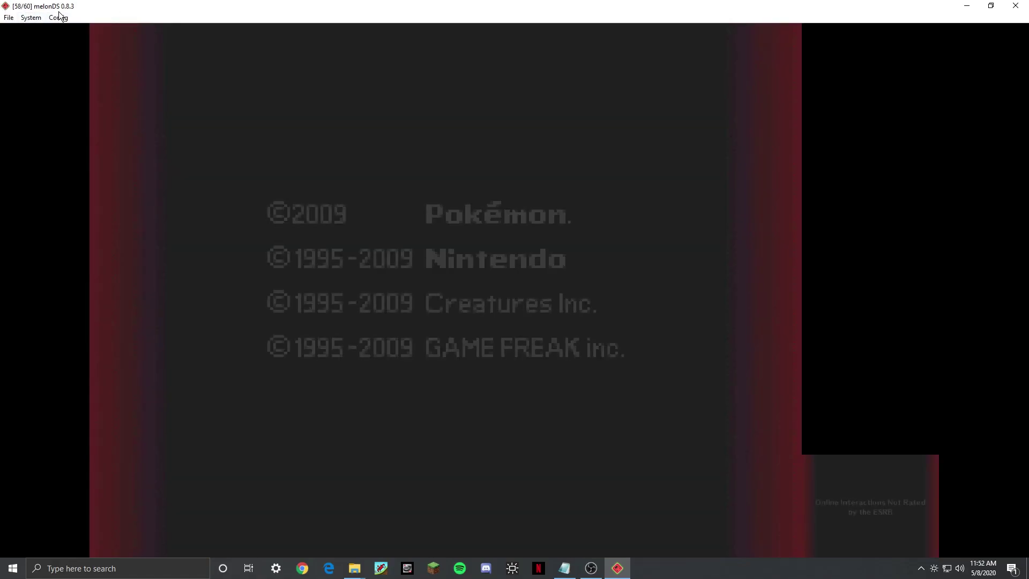
Switch the 3D renderer to Software in the video settings and apply the change.
{"action": "left_click", "coordinate": [59, 17]}
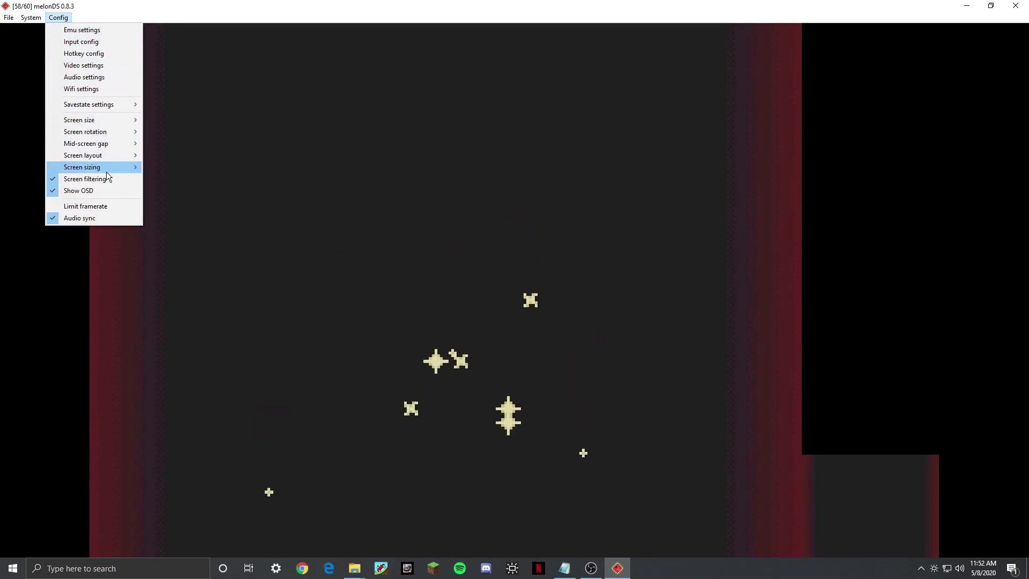
{"action": "mouse_move", "coordinate": [101, 168]}
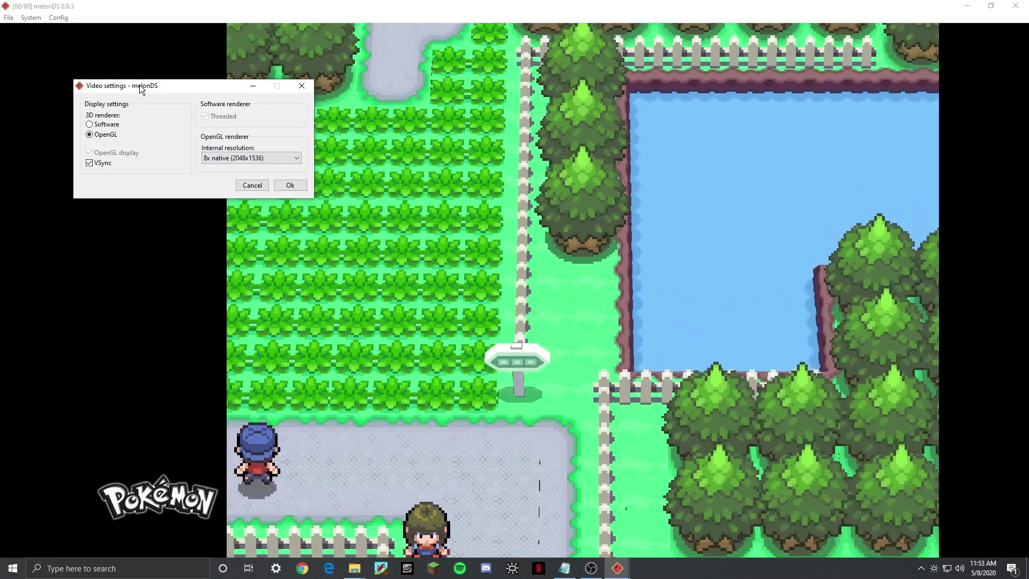
{"action": "left_click_drag", "start_coordinate": [140, 89], "coordinate": [138, 90]}
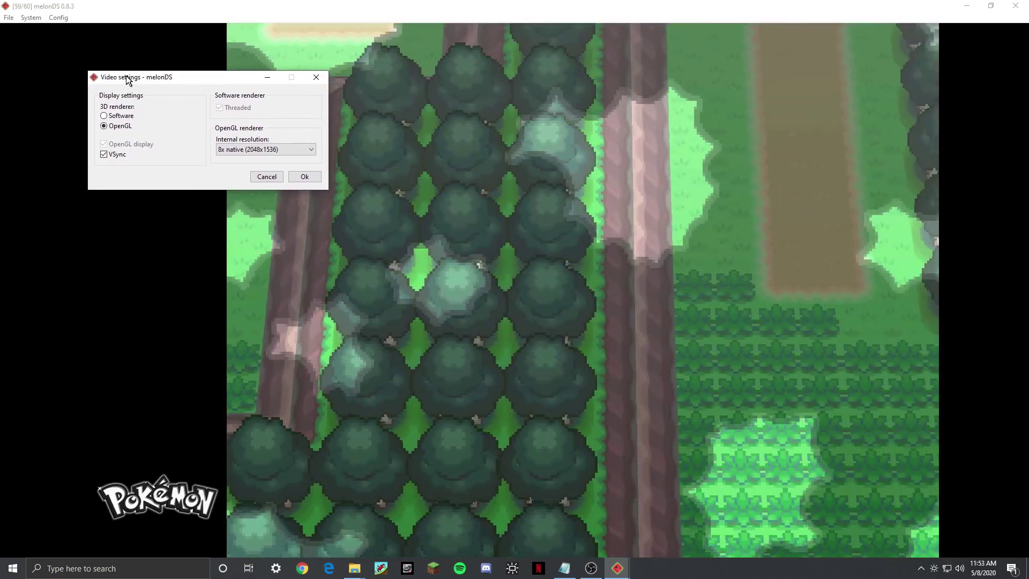
{"action": "left_click_drag", "start_coordinate": [104, 97], "coordinate": [77, 88]}
{"action": "left_click", "coordinate": [53, 123]}
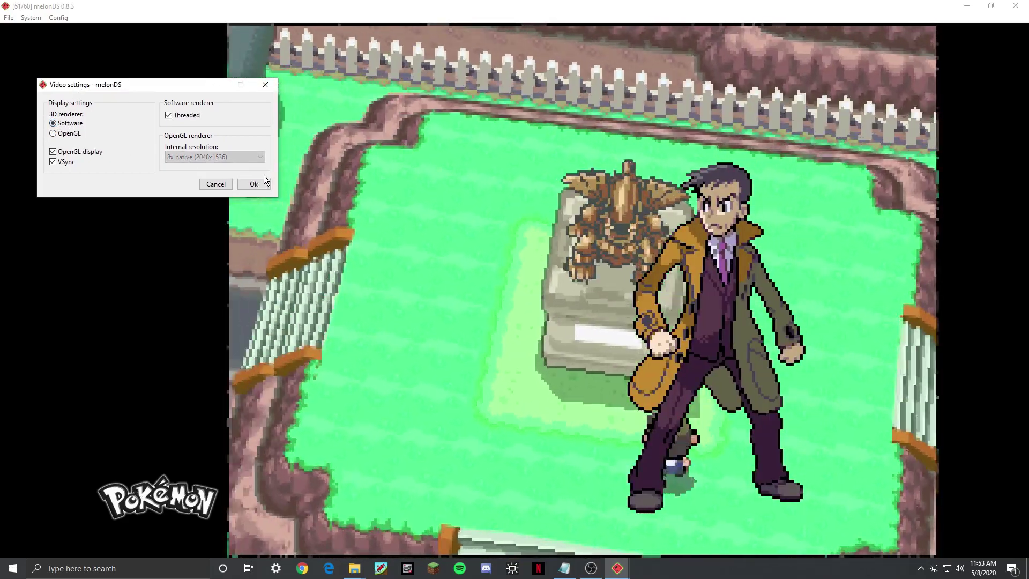
{"action": "left_click", "coordinate": [260, 183]}
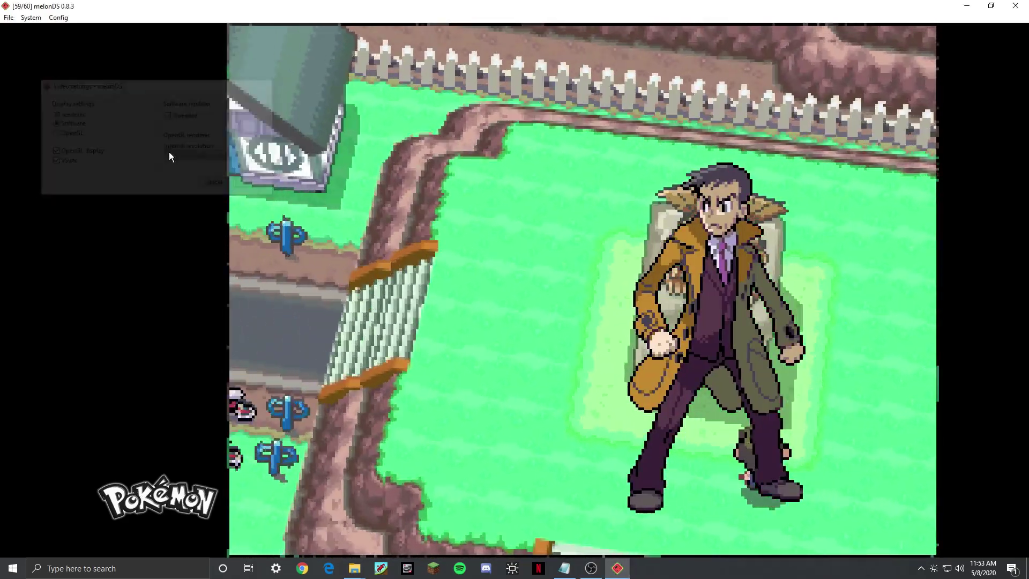
{"action": "key", "text": "Tab"}
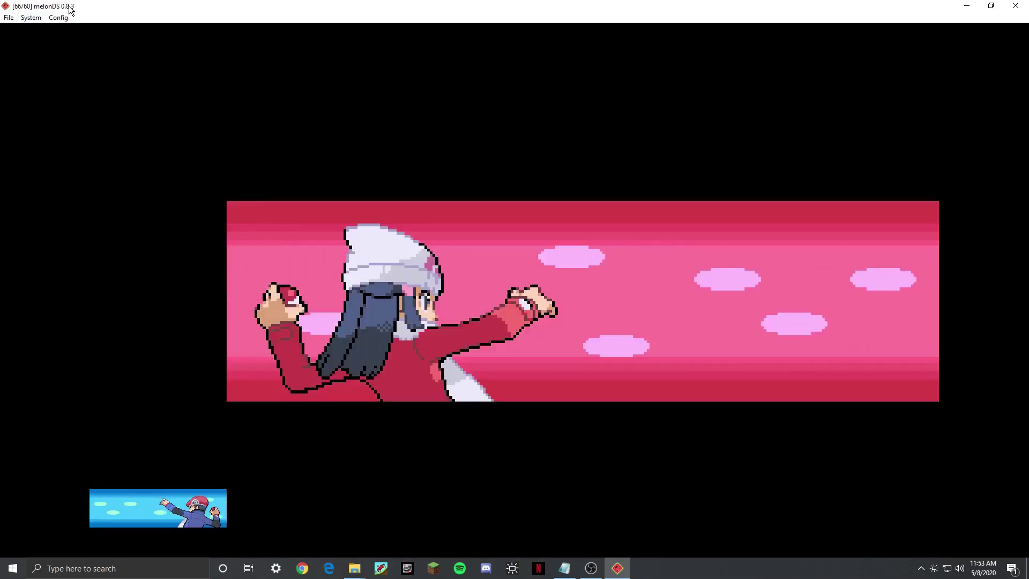
Review the Emu settings for direct game booting and the Wifi settings for local and online connections.
{"action": "left_click", "coordinate": [67, 17]}
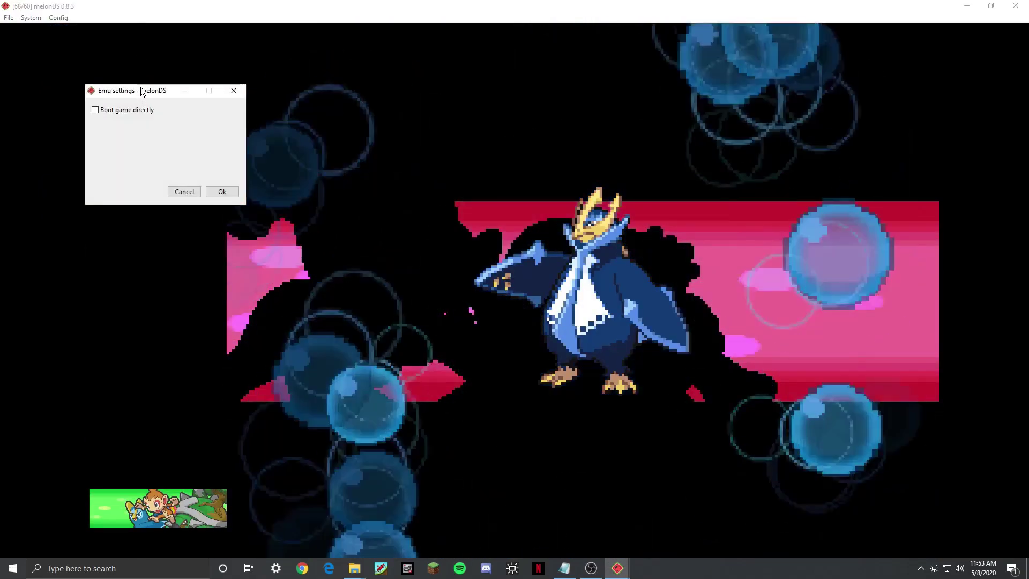
{"action": "left_click_drag", "start_coordinate": [140, 86], "coordinate": [121, 80]}
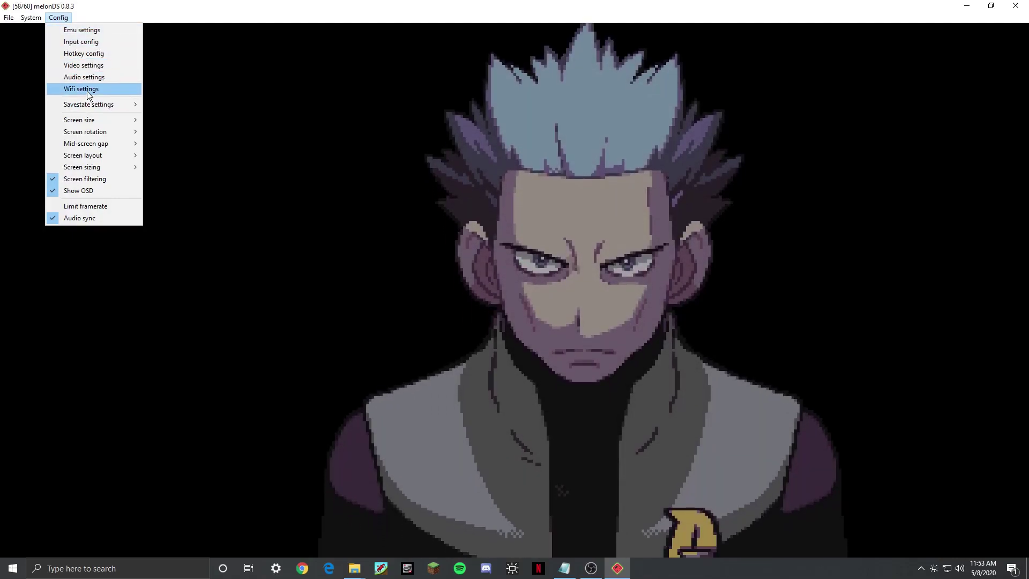
{"action": "left_click", "coordinate": [87, 90]}
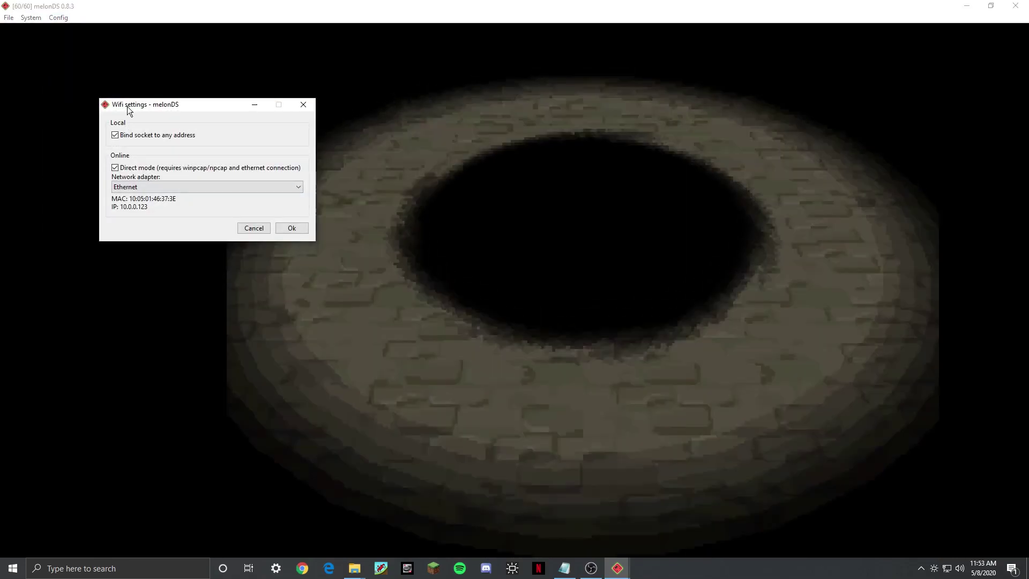
{"action": "left_click_drag", "start_coordinate": [129, 110], "coordinate": [203, 116]}
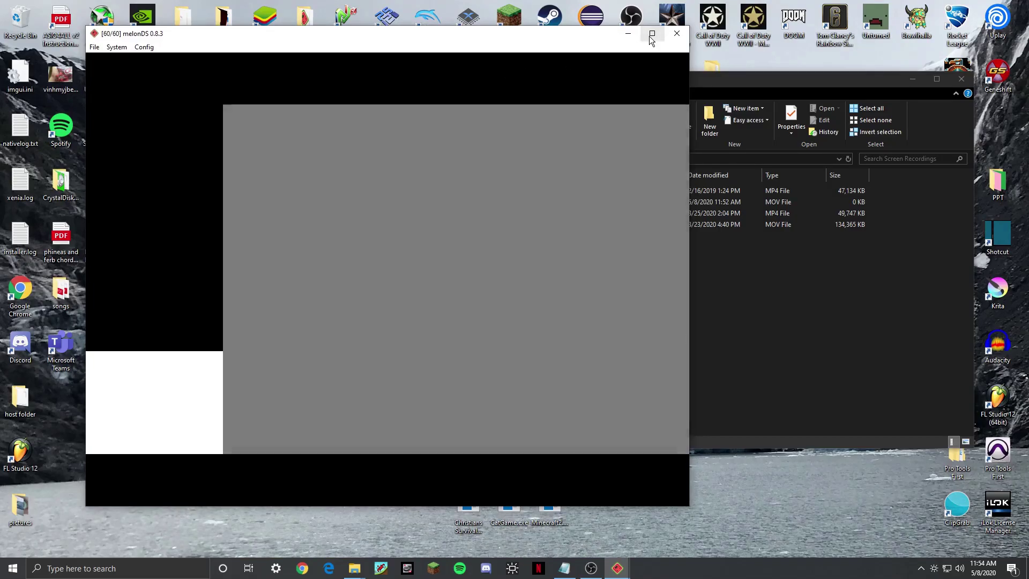
Maximize the emulator window and confirm the Wifi settings with direct mode on and Ethernet as the network adapter.
{"action": "left_click", "coordinate": [652, 33]}
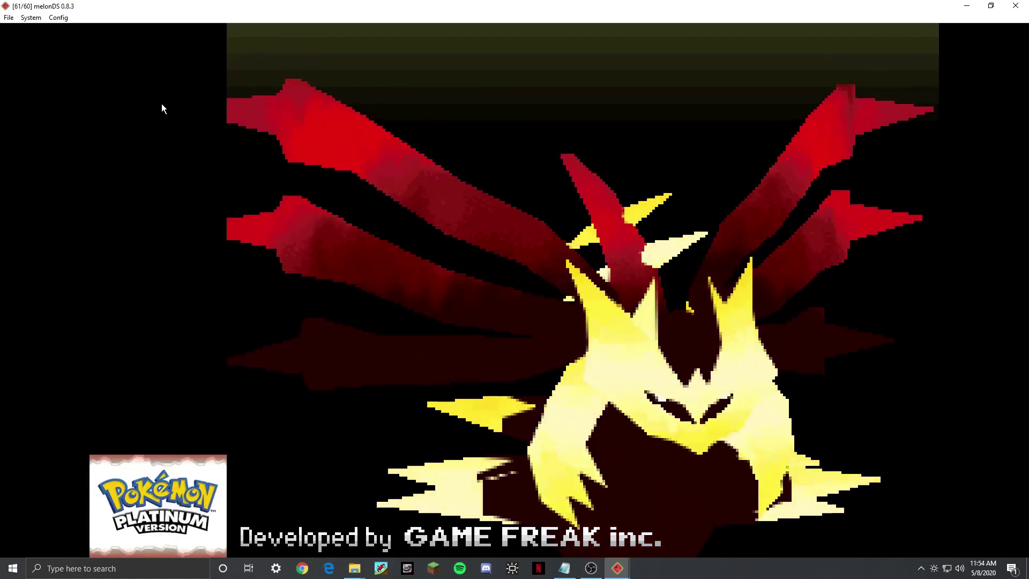
{"action": "left_click", "coordinate": [58, 17]}
{"action": "left_click", "coordinate": [137, 90]}
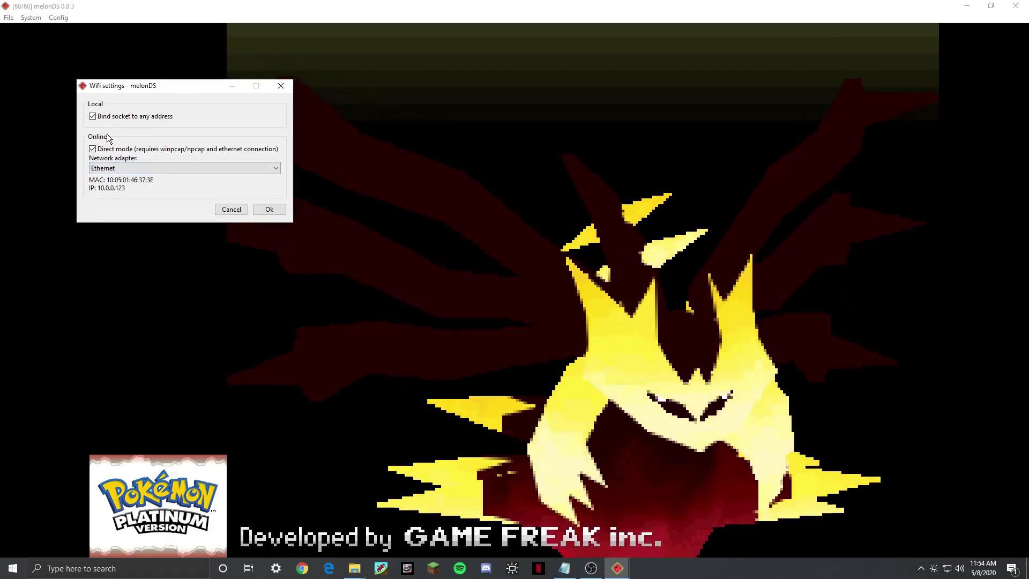
{"action": "left_click_drag", "start_coordinate": [184, 85], "coordinate": [182, 78]}
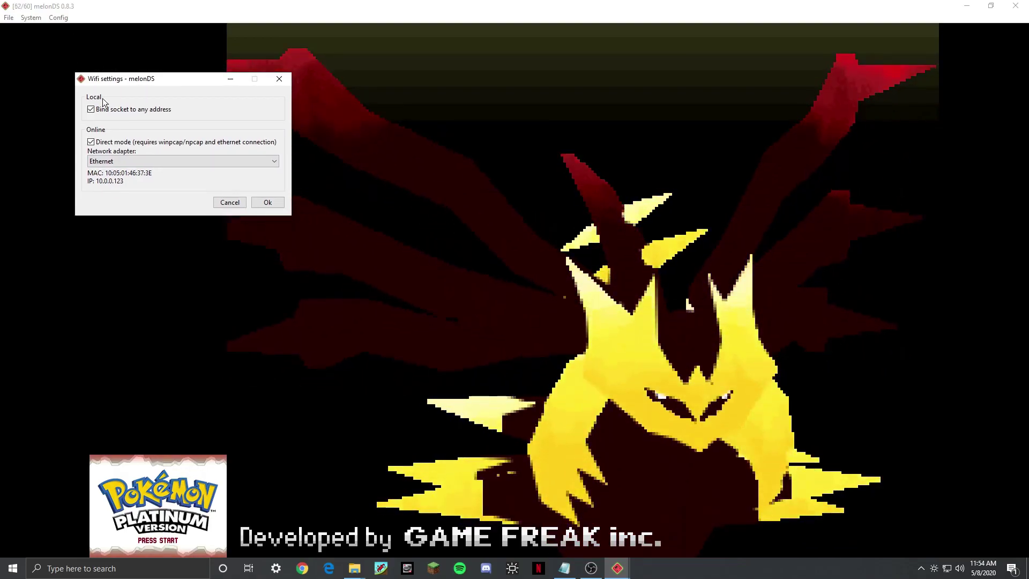
{"action": "left_click", "coordinate": [98, 163]}
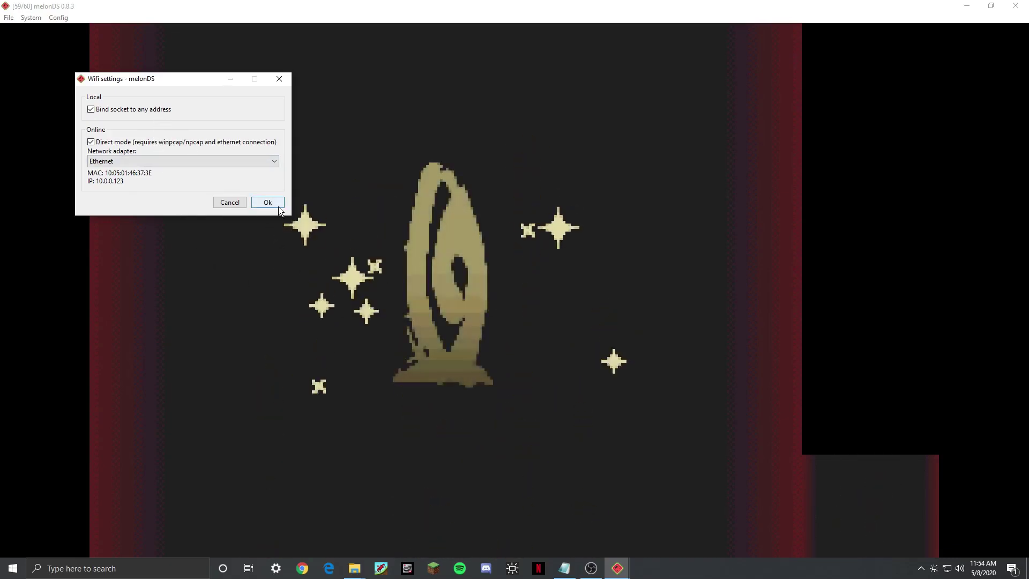
{"action": "left_click", "coordinate": [149, 160]}
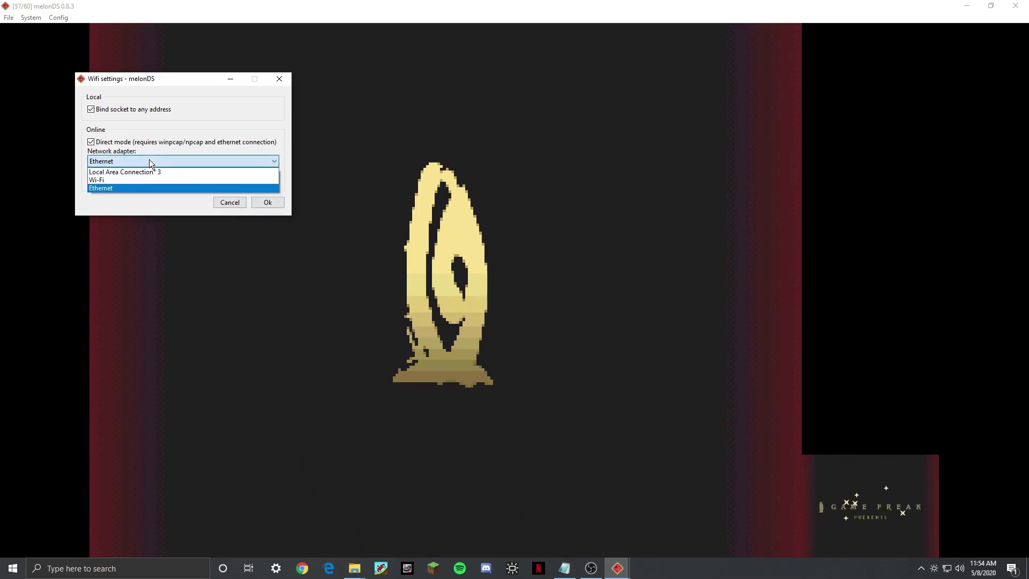
{"action": "left_click", "coordinate": [149, 160]}
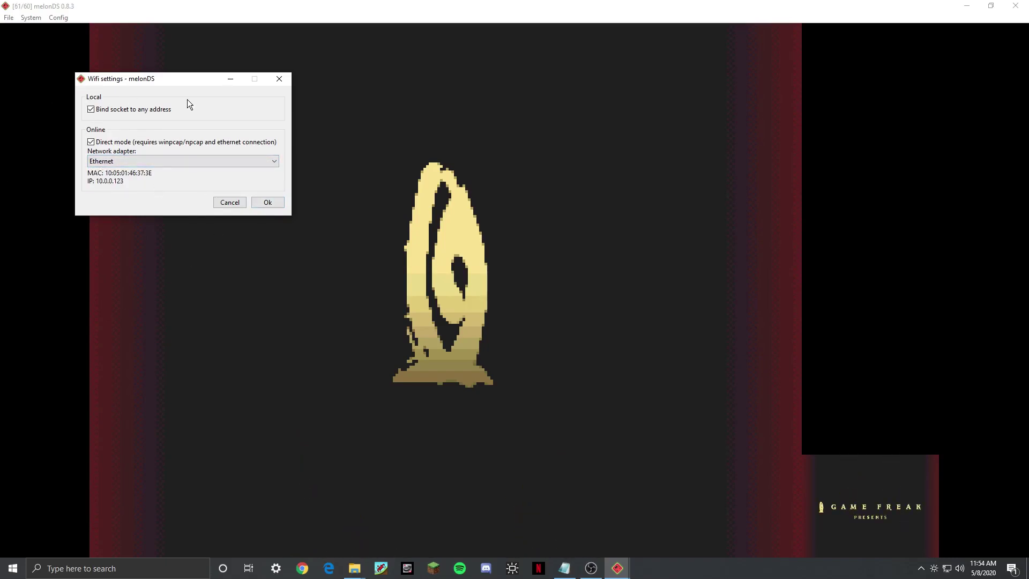
{"action": "left_click", "coordinate": [266, 202]}
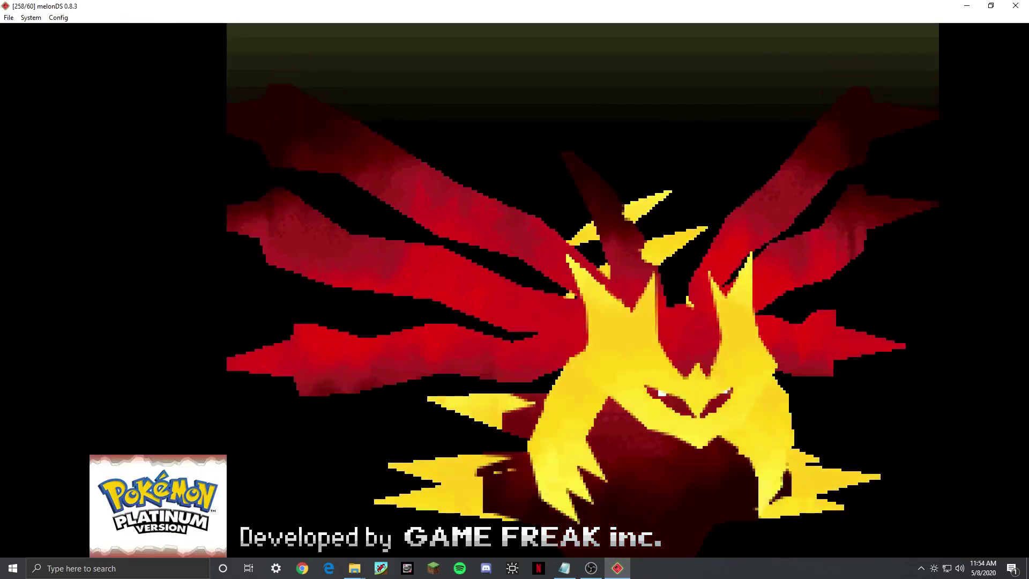
Enter Nintendo WFC Settings from the game's main menu and show the Wi-Fi connection slots.
{"action": "key", "text": "Down"}
{"action": "key", "text": "Down"}
{"action": "key", "text": "Down"}
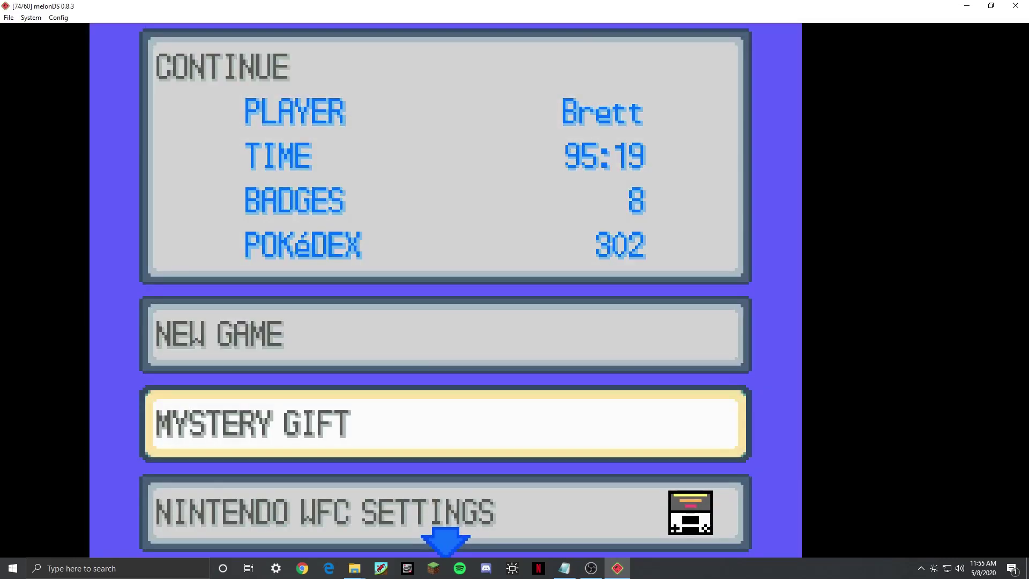
{"action": "key", "text": "x"}
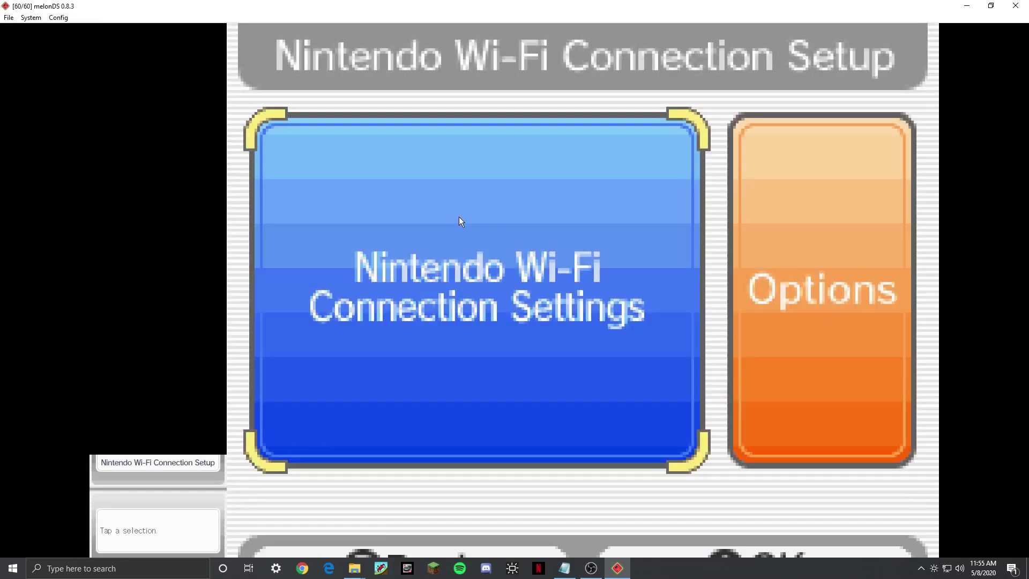
{"action": "left_click", "coordinate": [519, 265]}
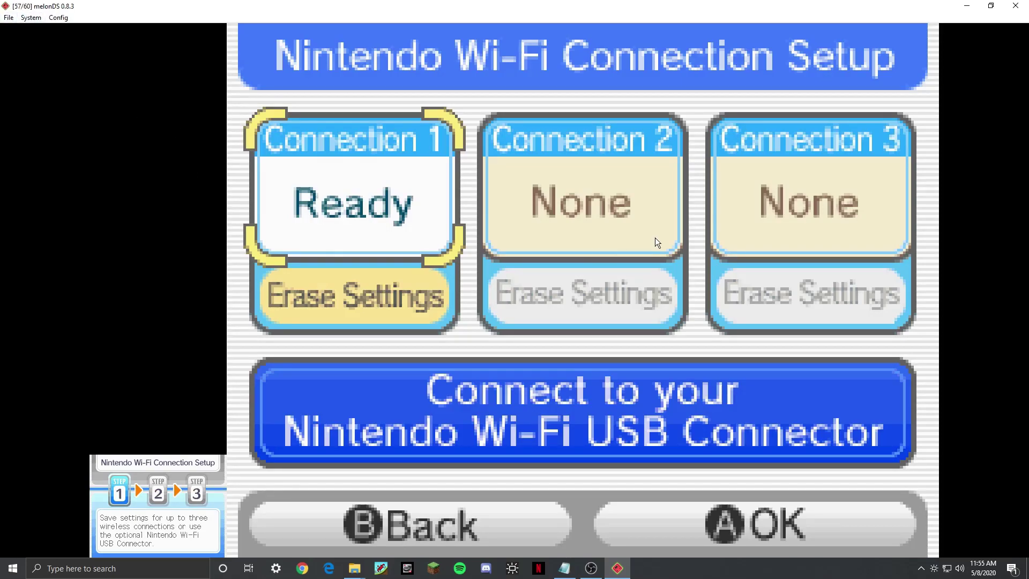
Set up Connection 2 by searching for an access point, choosing melonAP and running the connection test.
{"action": "left_click", "coordinate": [566, 179]}
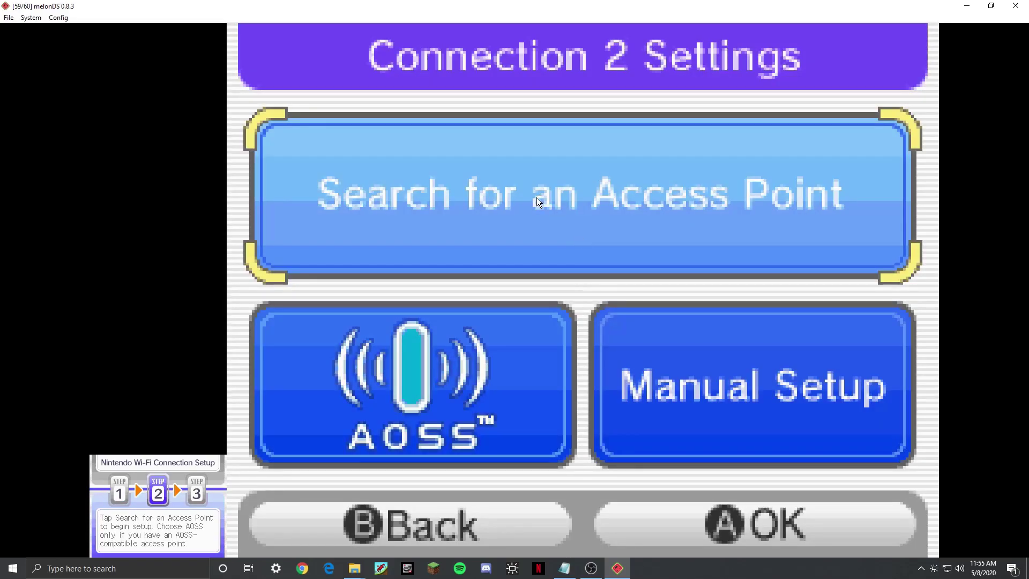
{"action": "left_click", "coordinate": [561, 193]}
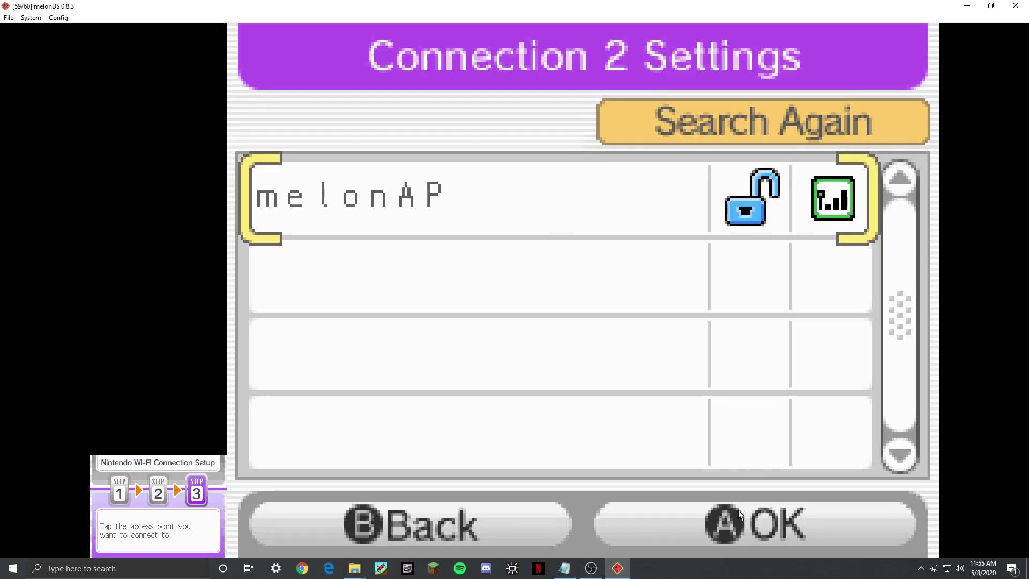
{"action": "left_click", "coordinate": [706, 512]}
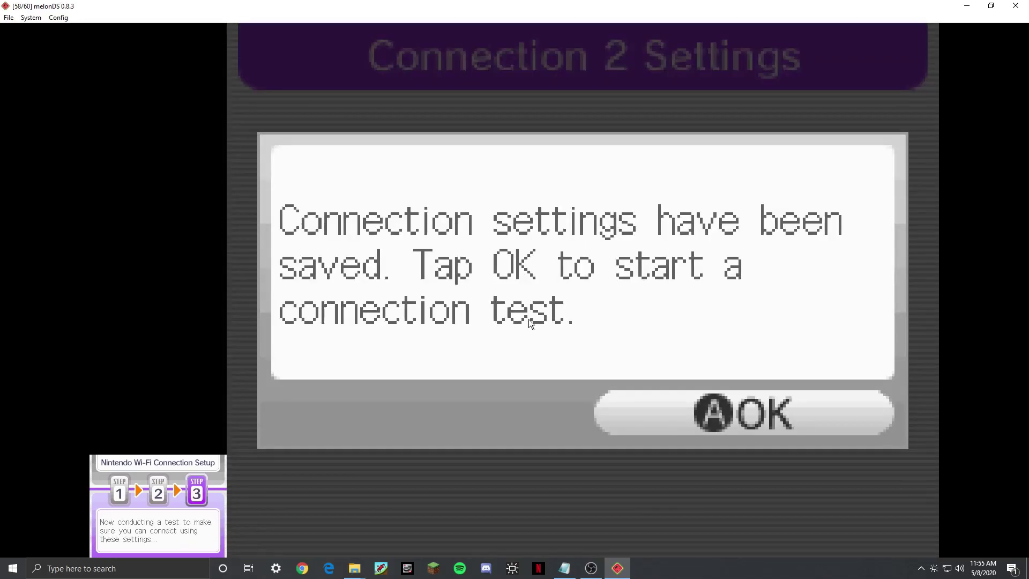
{"action": "left_click", "coordinate": [697, 416]}
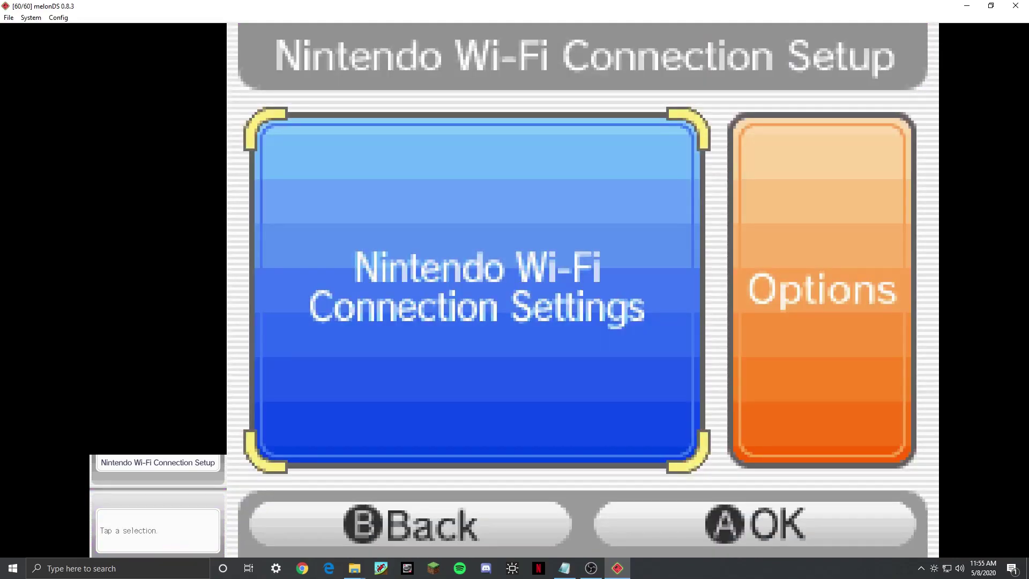
Look through the saved settings of Connection 2, then erase that connection.
{"action": "left_click", "coordinate": [494, 237]}
{"action": "left_click", "coordinate": [557, 213]}
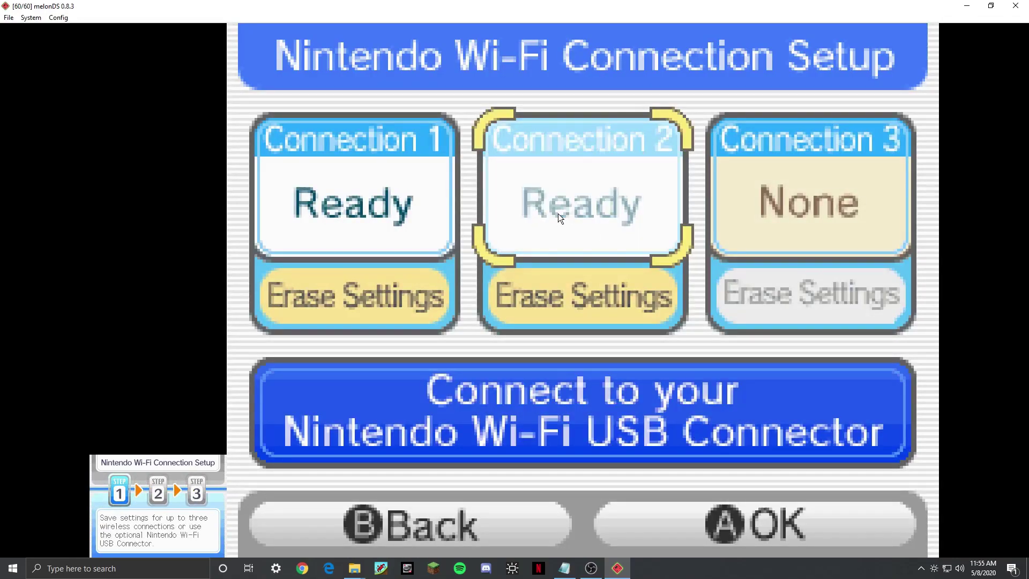
{"action": "left_click_drag", "start_coordinate": [914, 246], "coordinate": [932, 82]}
{"action": "left_click", "coordinate": [490, 518]}
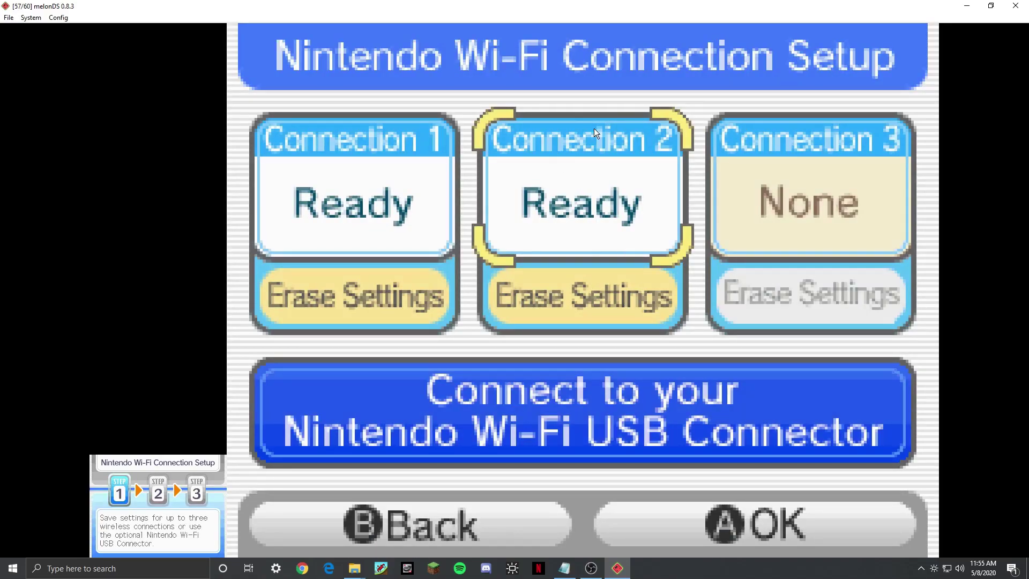
{"action": "left_click", "coordinate": [578, 300]}
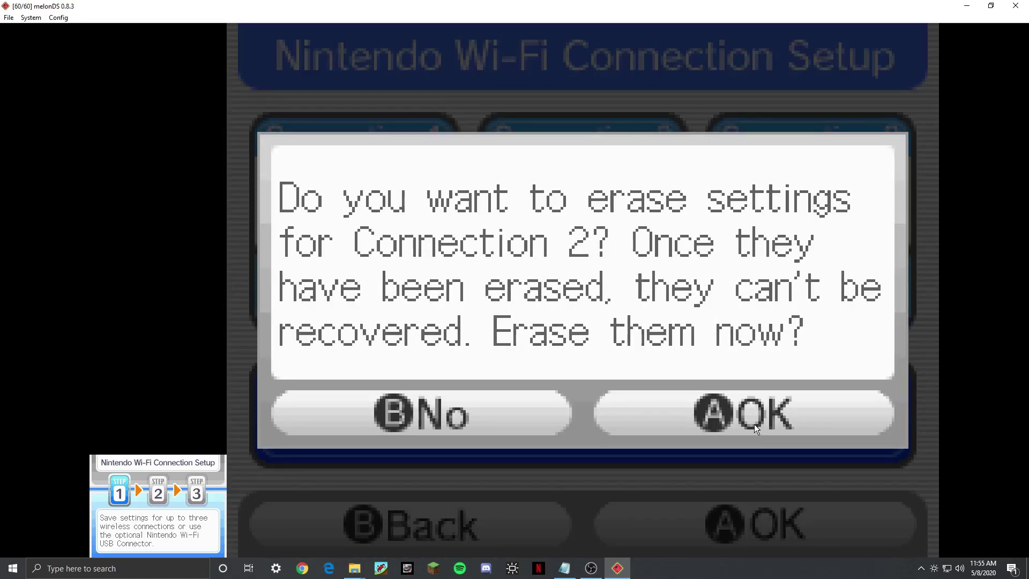
{"action": "left_click", "coordinate": [705, 403]}
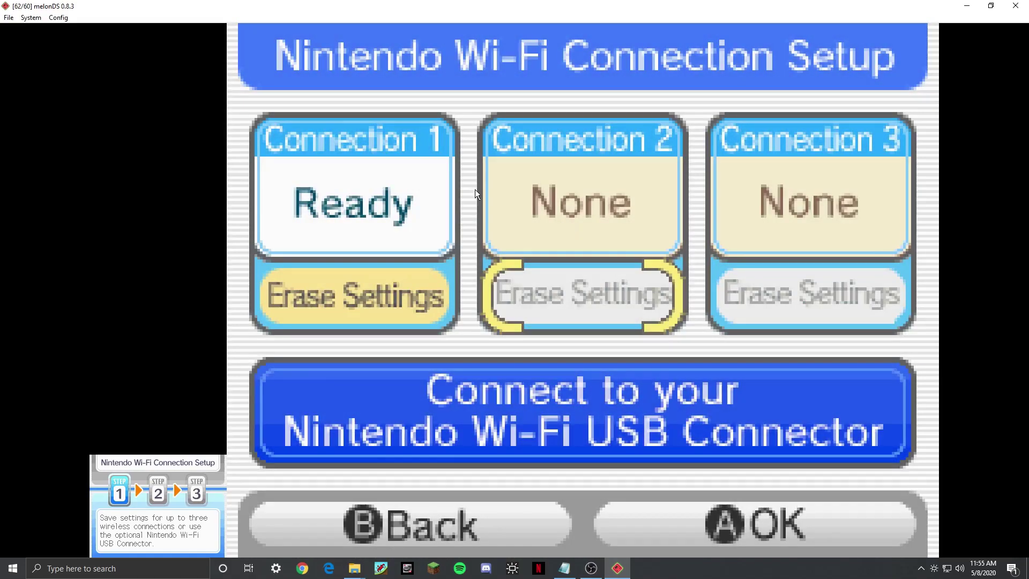
Examine Connection 1's settings down to the DNS entries, test the connection, and leave the Wi-Fi setup without saving.
{"action": "left_click", "coordinate": [419, 179]}
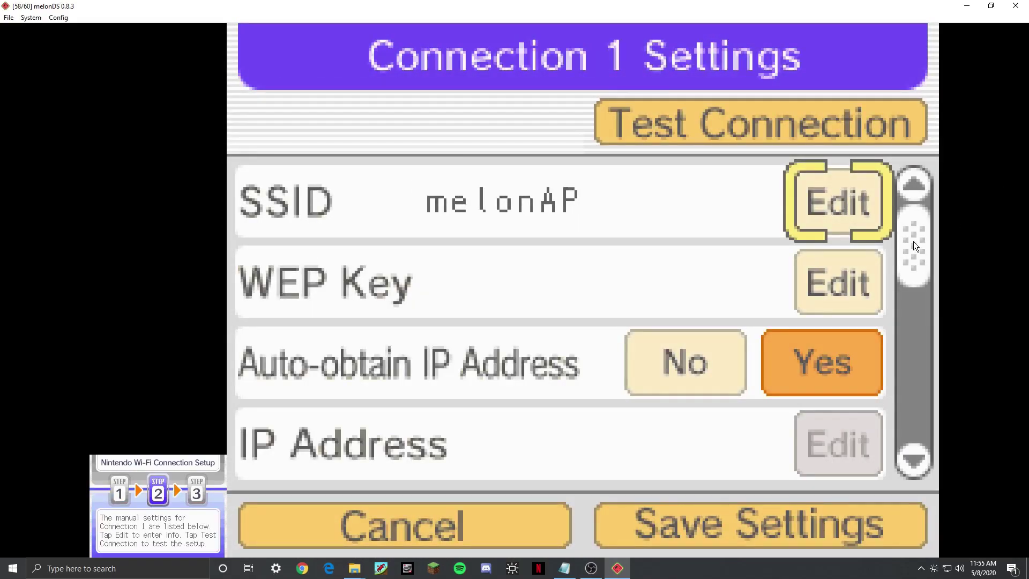
{"action": "left_click_drag", "start_coordinate": [913, 241], "coordinate": [921, 420]}
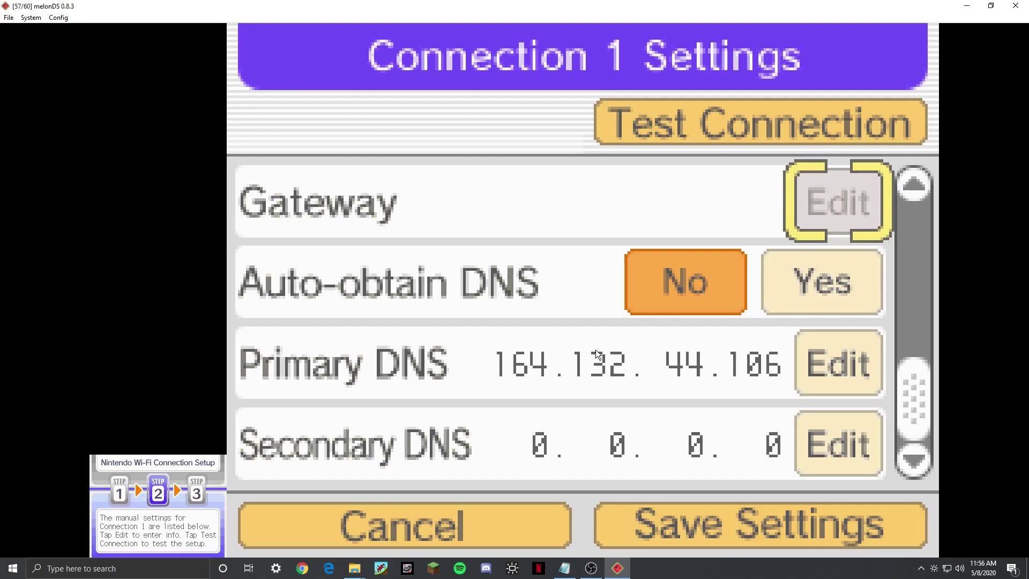
{"action": "left_click", "coordinate": [683, 120]}
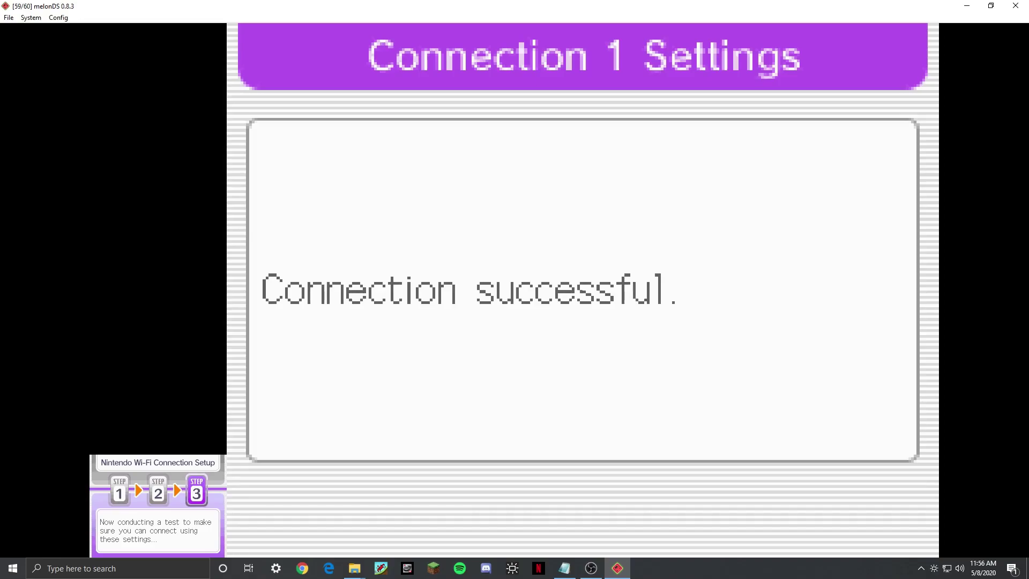
{"action": "left_click", "coordinate": [547, 484]}
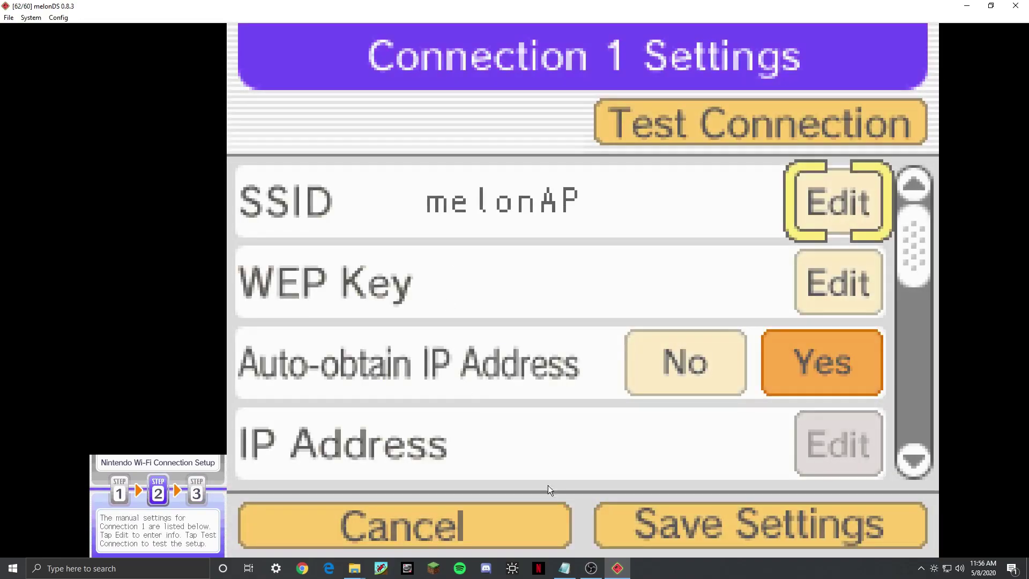
{"action": "left_click", "coordinate": [501, 527]}
{"action": "left_click", "coordinate": [478, 525]}
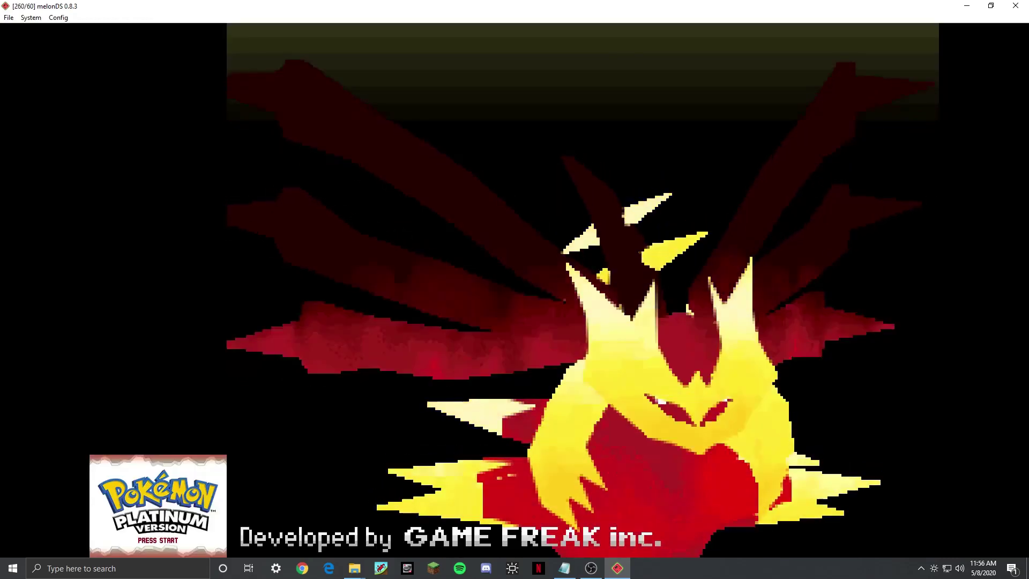
Go from the title screen to the main menu and open Mystery Gift.
{"action": "key", "text": "Return"}
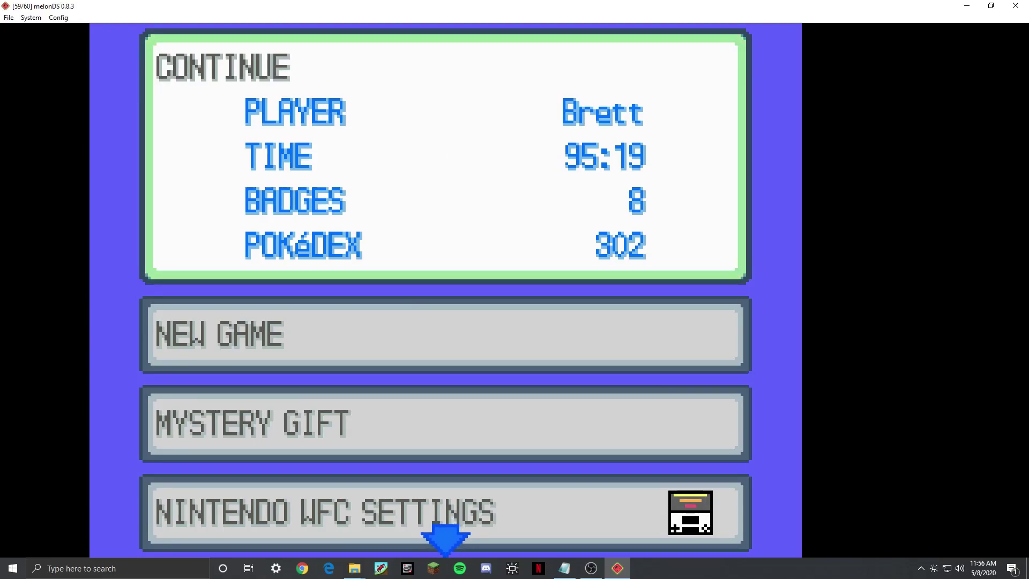
{"action": "key", "text": "Down"}
{"action": "key", "text": "Down"}
{"action": "key", "text": "x"}
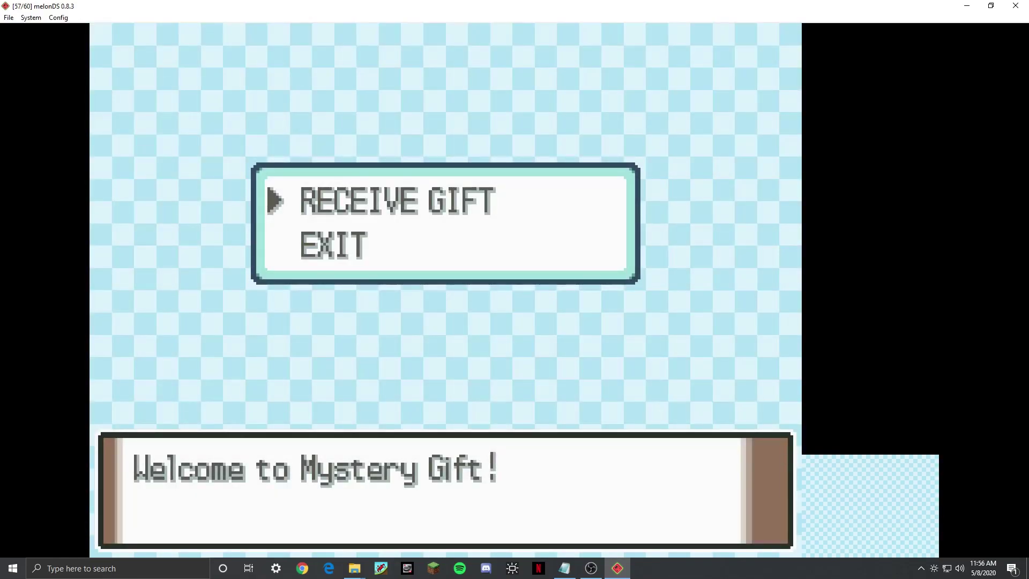
Receive the Oak's Letter gift in Mystery Gift through the Nintendo Wi-Fi Connection.
{"action": "key", "text": "x"}
{"action": "key", "text": "Down"}
{"action": "key", "text": "Down"}
{"action": "key", "text": "x"}
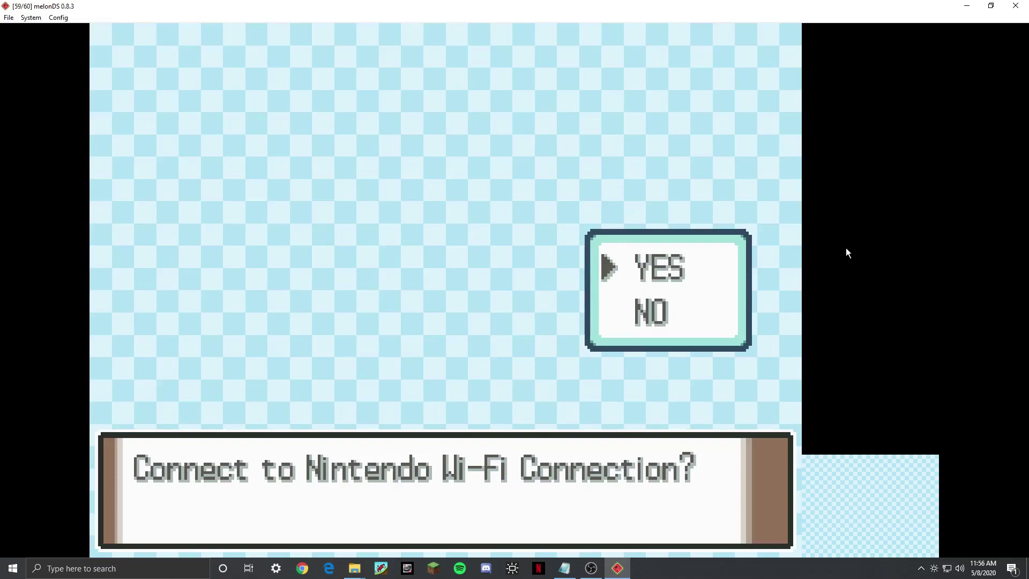
{"action": "key", "text": "x"}
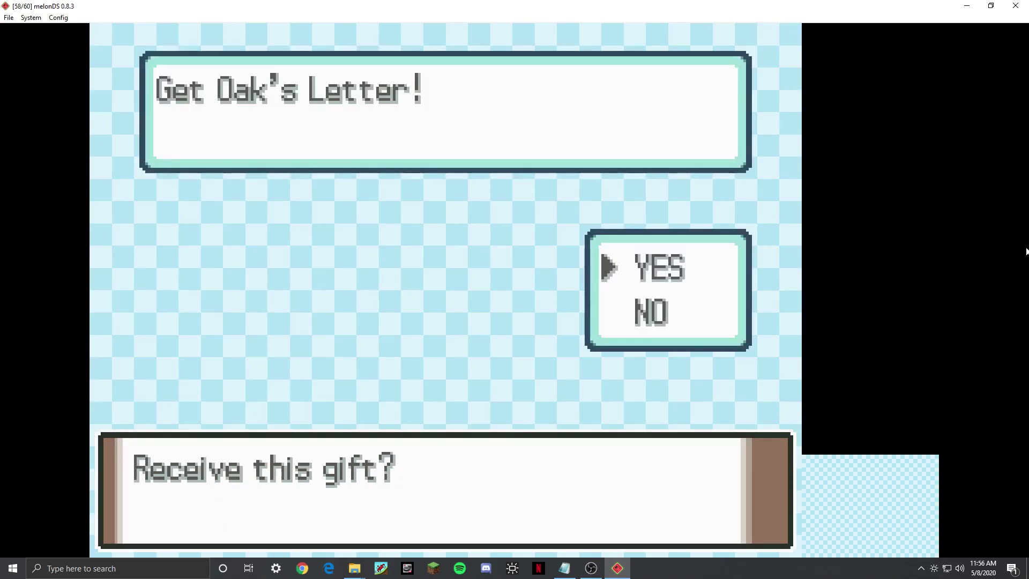
{"action": "key", "text": "x"}
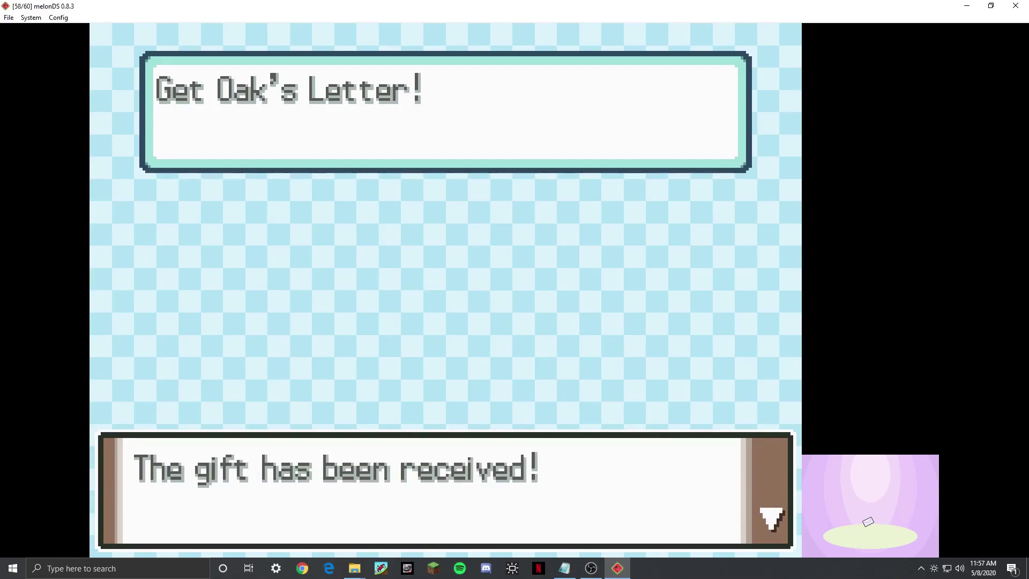
{"action": "key", "text": "x"}
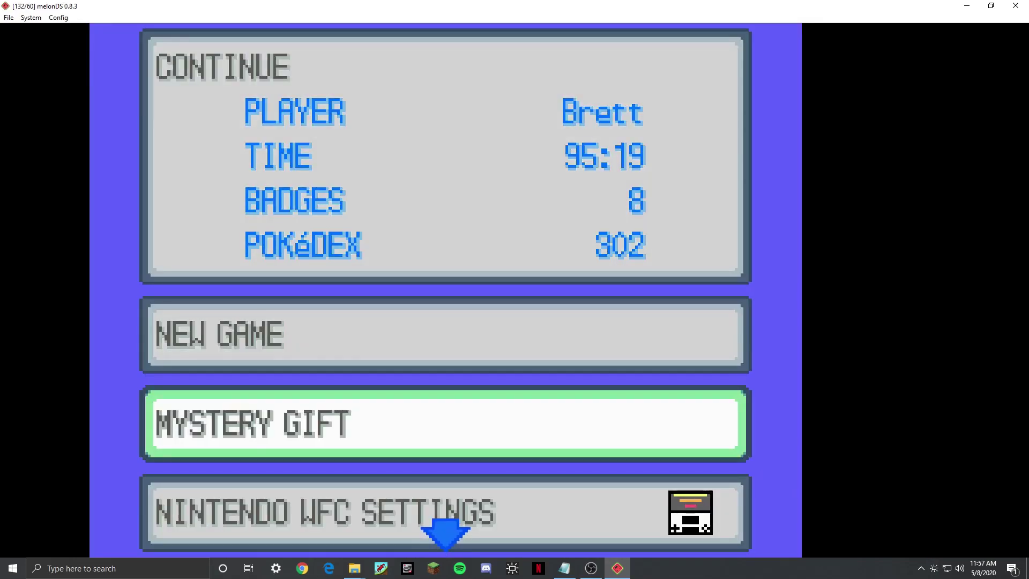
Reopen Mystery Gift, check the Oak's Letter Wonder Card, and exit to the main menu.
{"action": "key", "text": "x"}
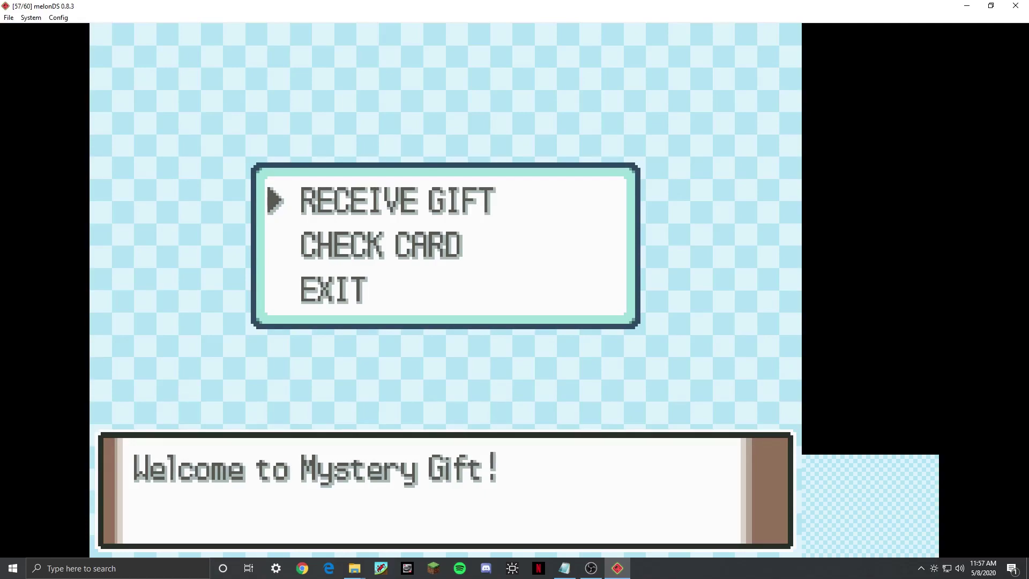
{"action": "key", "text": "Down"}
{"action": "key", "text": "x"}
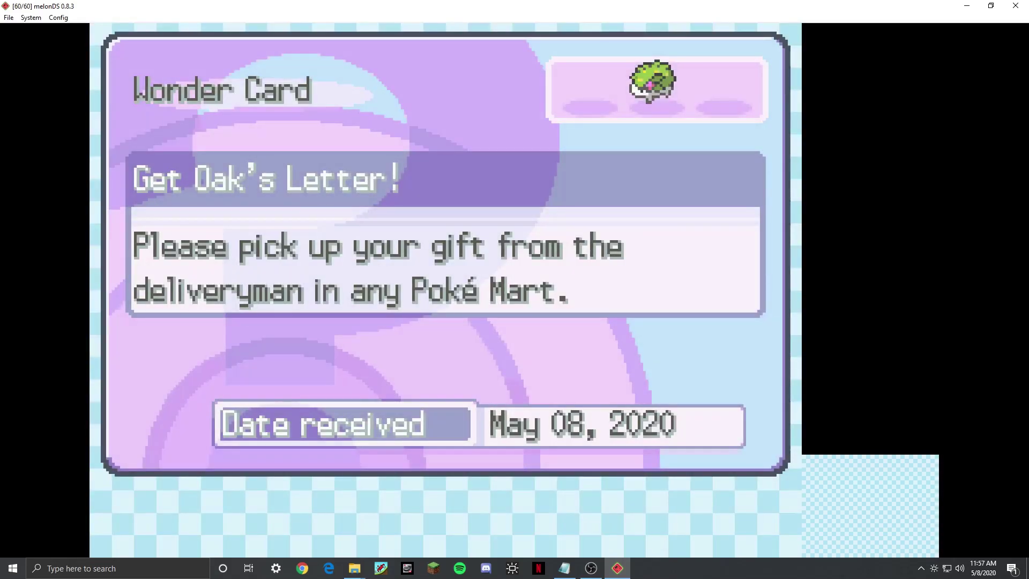
{"action": "key", "text": "x"}
{"action": "key", "text": "Down"}
{"action": "key", "text": "Down"}
{"action": "key", "text": "x"}
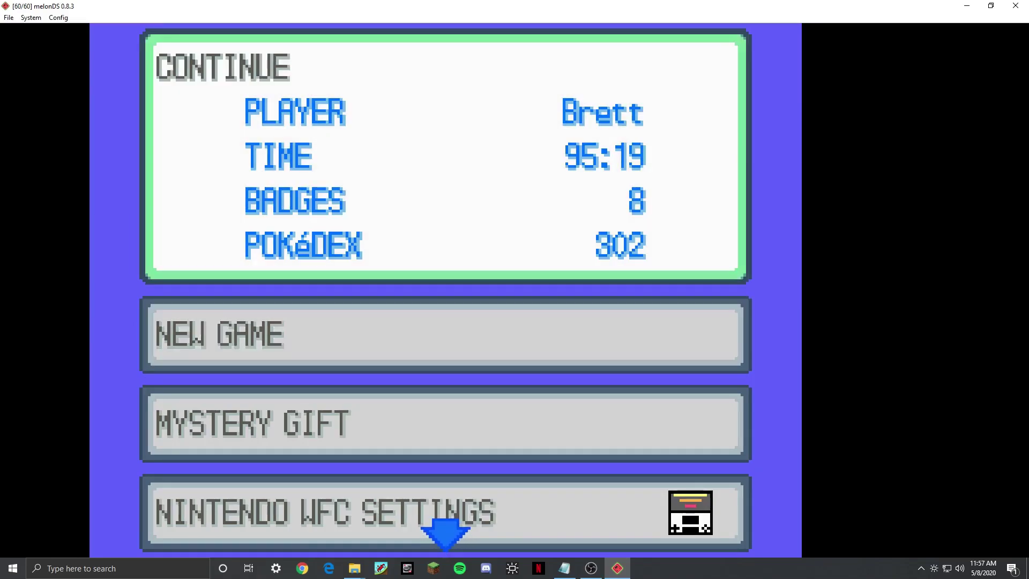
Continue the saved game and ask the middle counter's receptionist to go to the Wi-Fi Club, agreeing to save the game.
{"action": "key", "text": "z"}
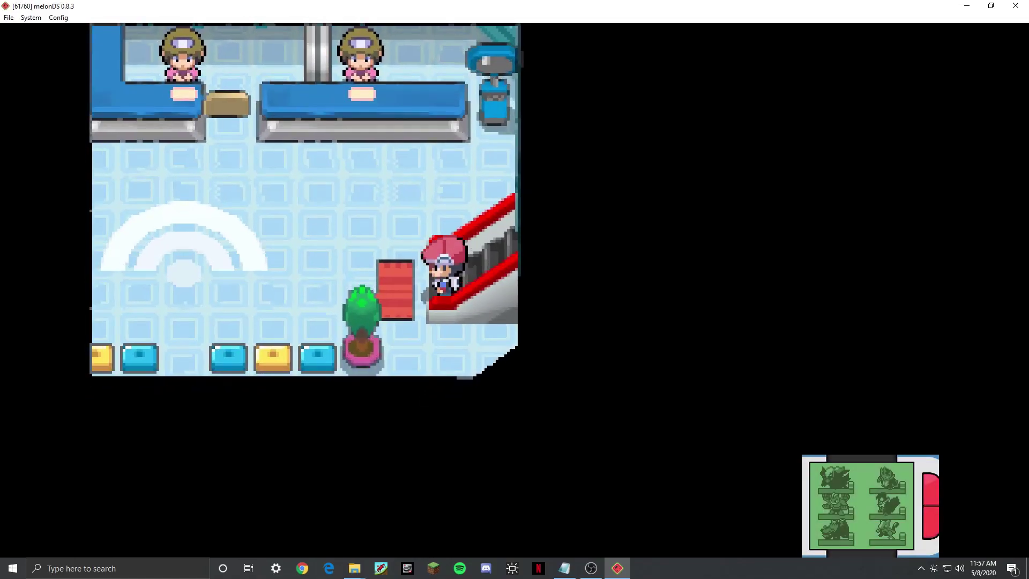
{"action": "key", "text": "Up"}
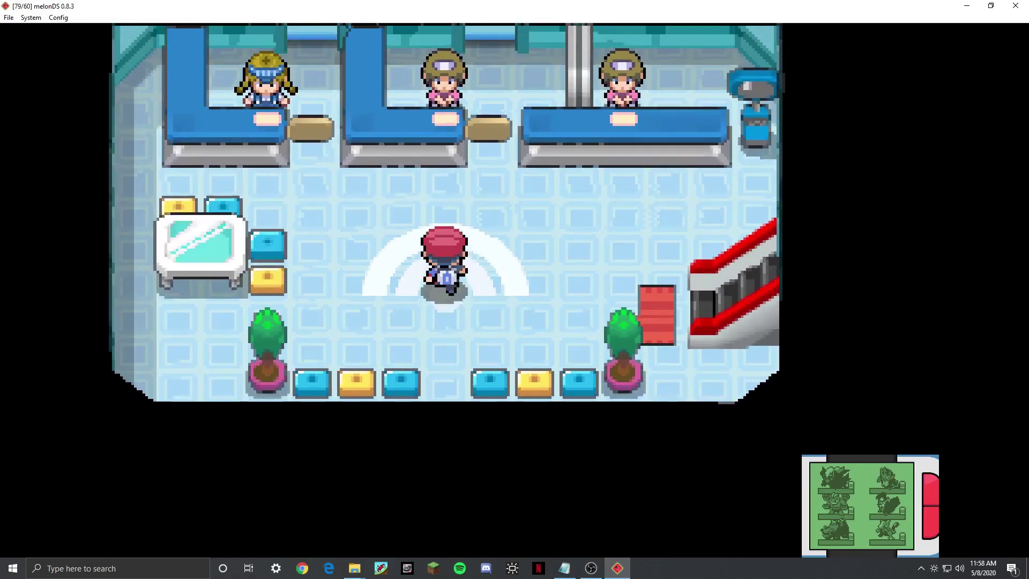
{"action": "key", "text": "x"}
{"action": "key", "text": "x"}
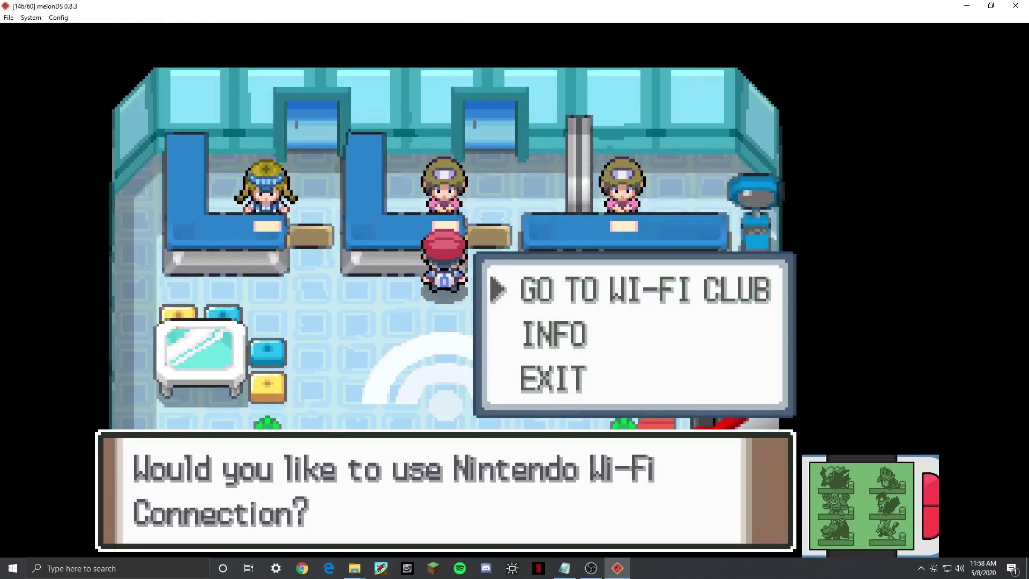
{"action": "key", "text": "x"}
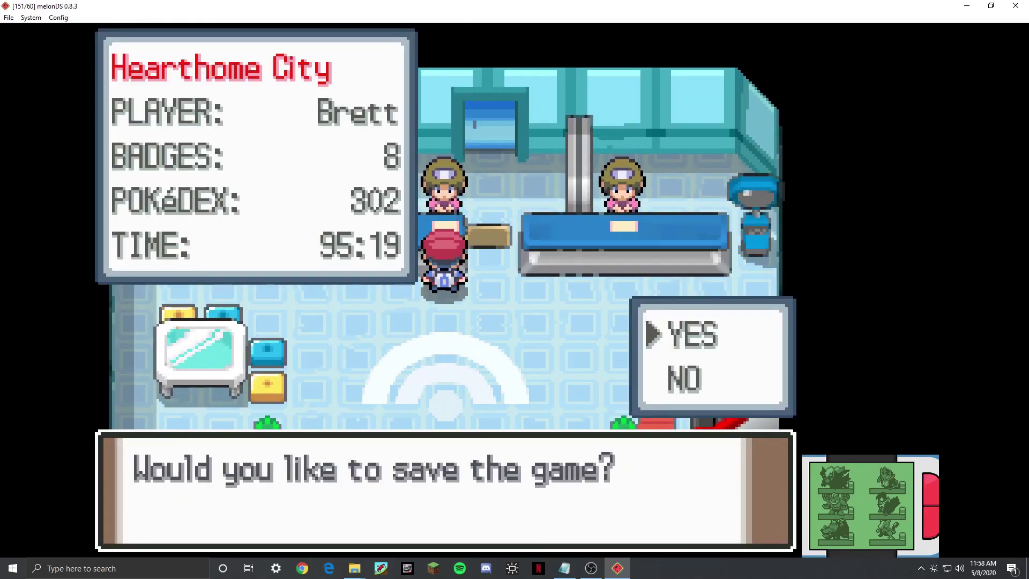
{"action": "key", "text": "x"}
{"action": "key", "text": "x"}
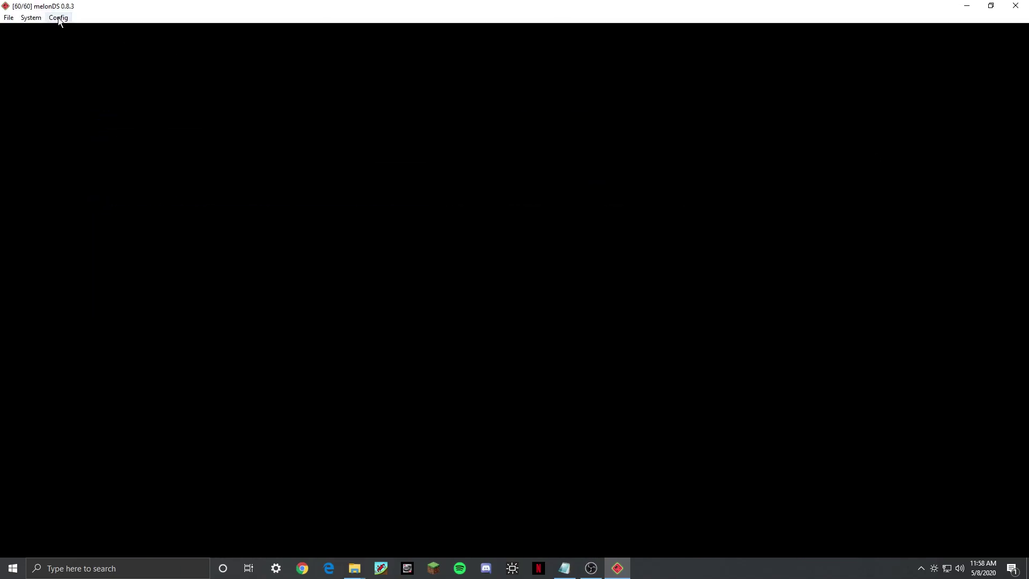
Check the hotkey configuration, including the fast-forward key, and accept connecting to Nintendo Wi-Fi Connection.
{"action": "left_click", "coordinate": [58, 17]}
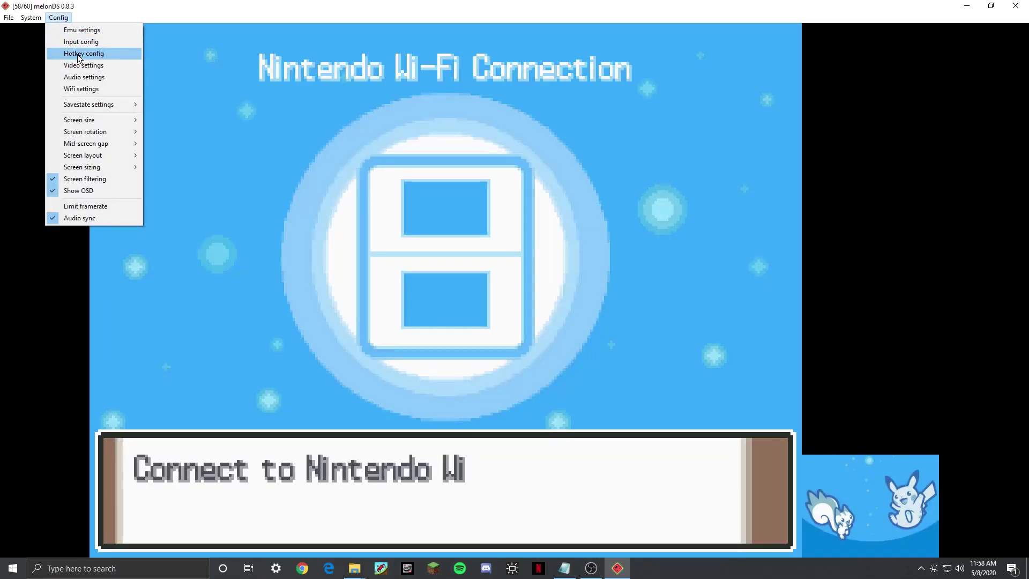
{"action": "left_click", "coordinate": [81, 51]}
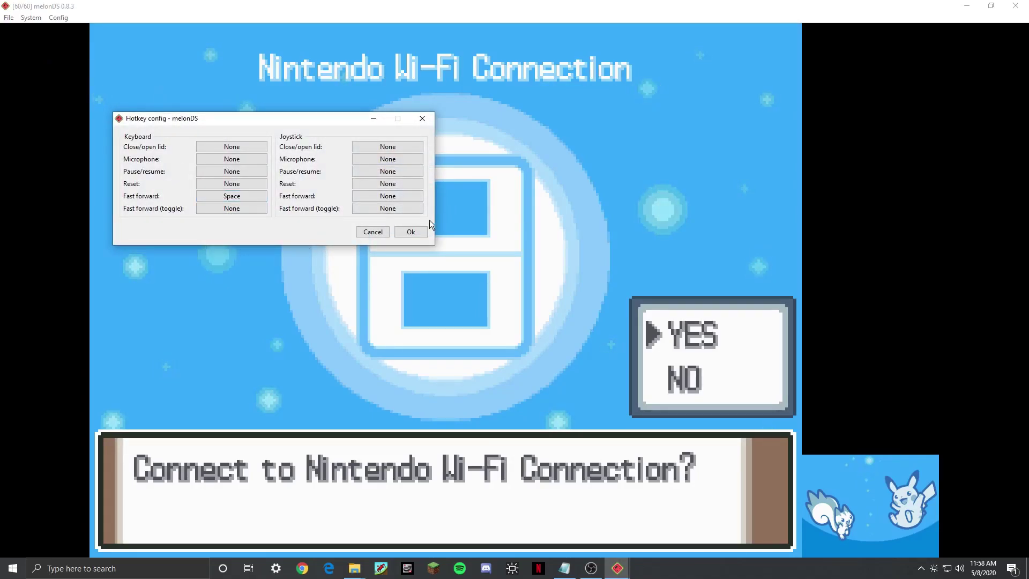
{"action": "left_click", "coordinate": [413, 229]}
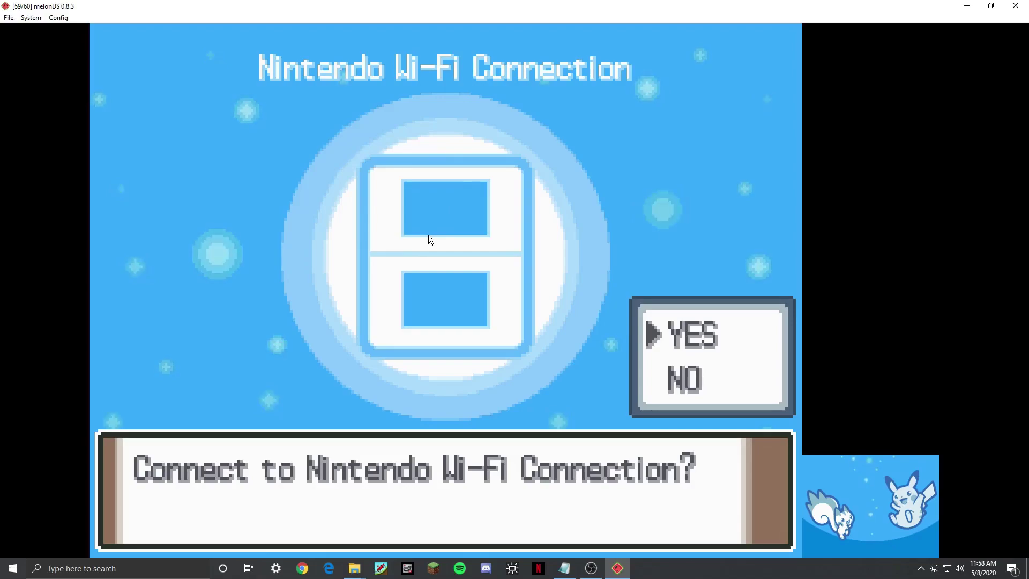
{"action": "key", "text": "x"}
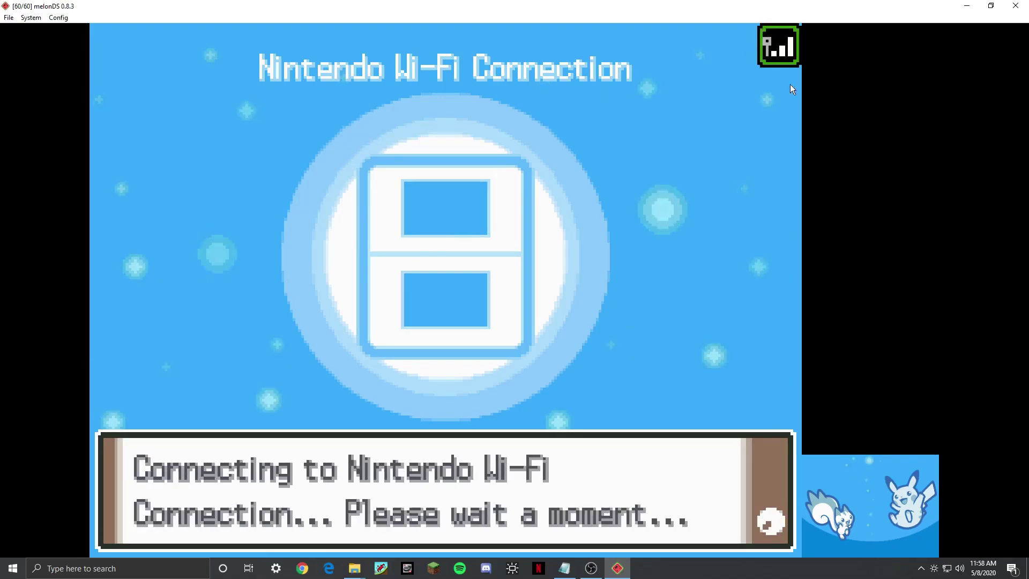
Look at the emulator's audio settings for volume and microphone input, and close them.
{"action": "left_click", "coordinate": [66, 17]}
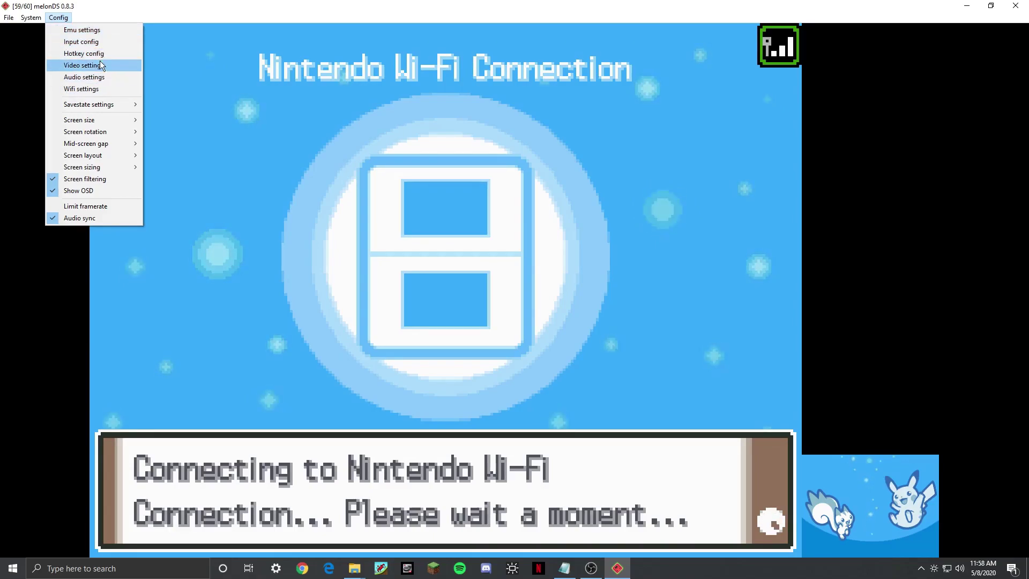
{"action": "left_click", "coordinate": [84, 77]}
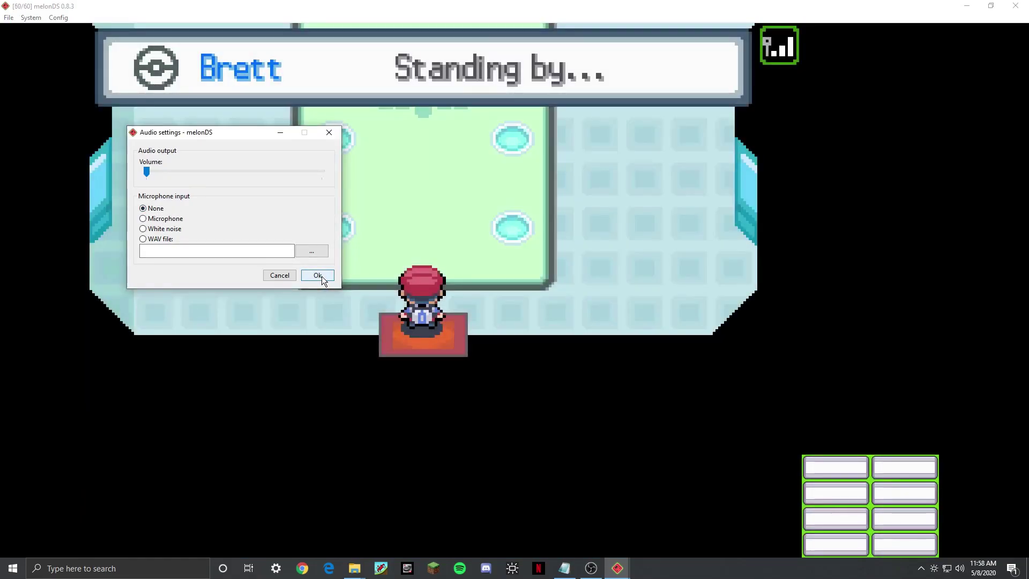
{"action": "left_click", "coordinate": [318, 275]}
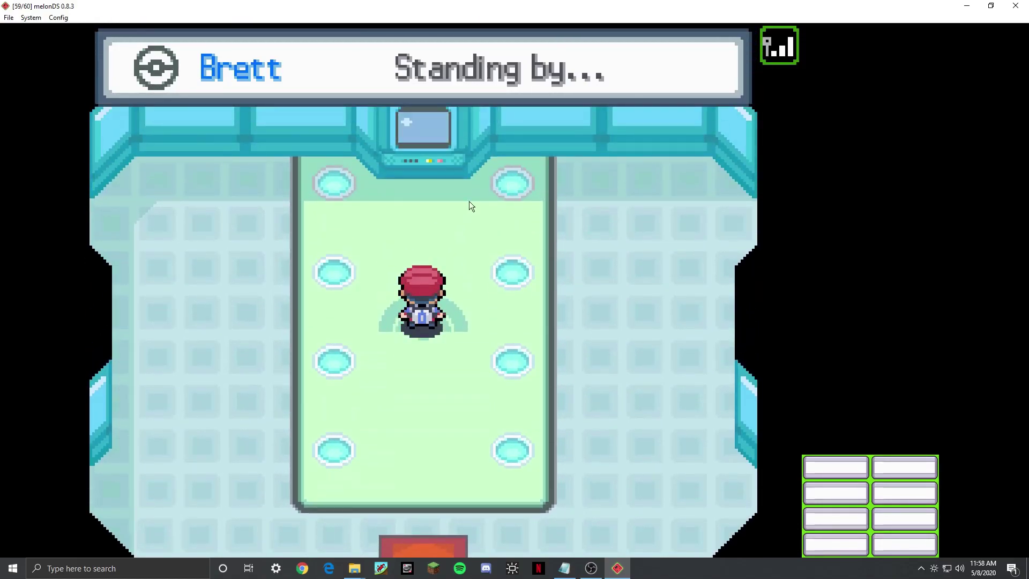
Try a mid-screen gap of 128 pixels and set it back to 0 pixels.
{"action": "left_click", "coordinate": [58, 17]}
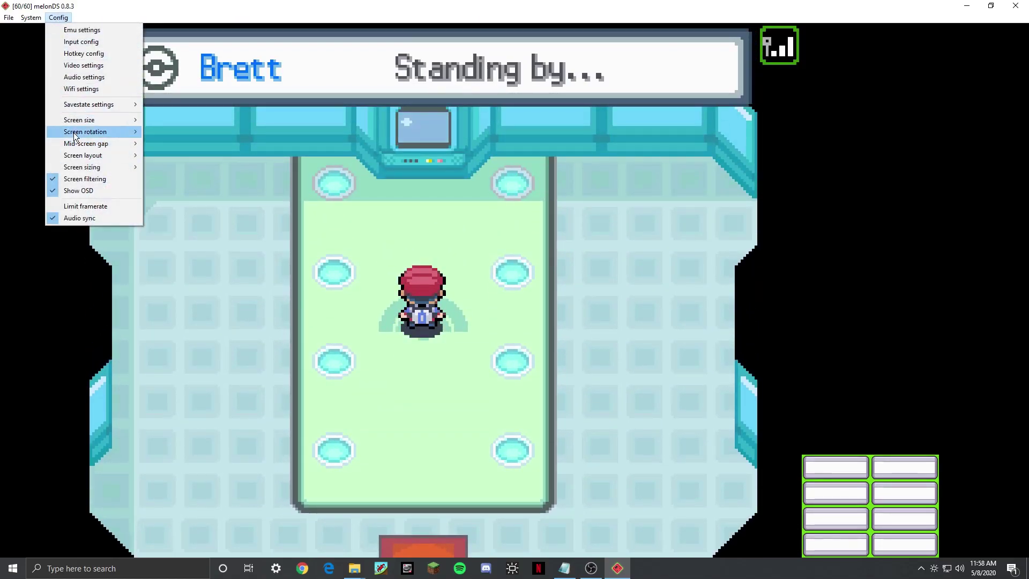
{"action": "mouse_move", "coordinate": [86, 144]}
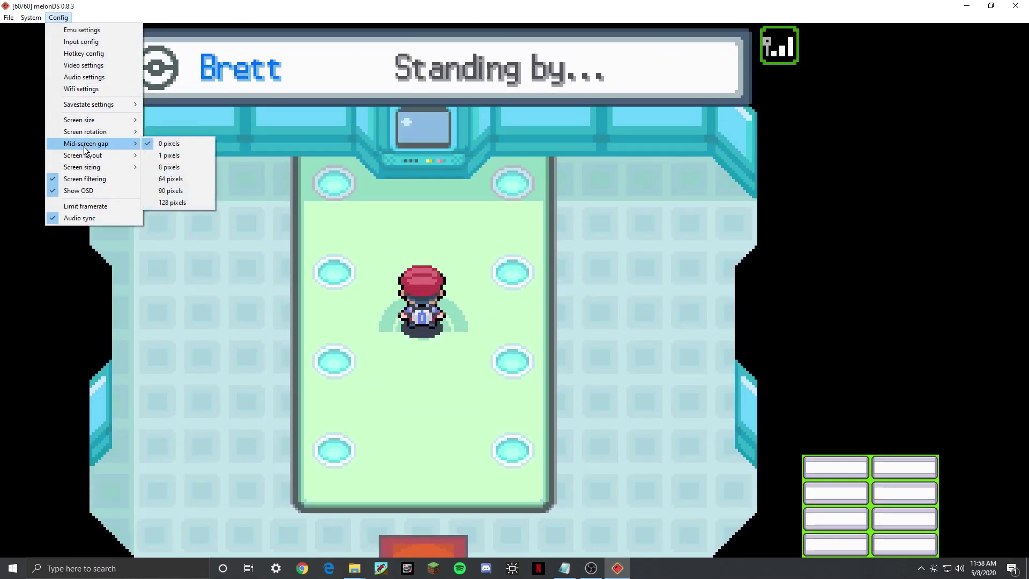
{"action": "left_click", "coordinate": [175, 202]}
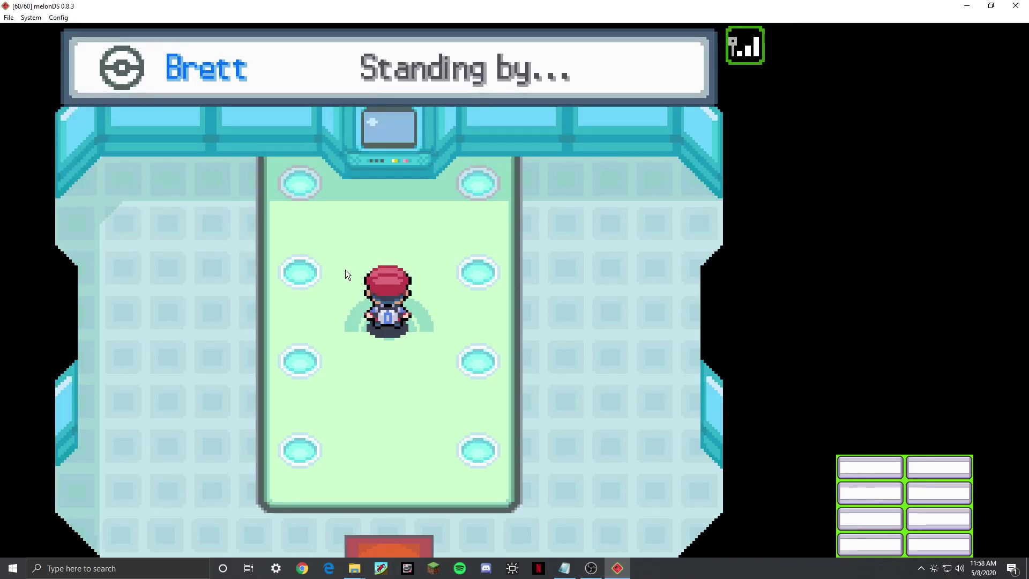
{"action": "left_click", "coordinate": [59, 19]}
{"action": "mouse_move", "coordinate": [101, 168]}
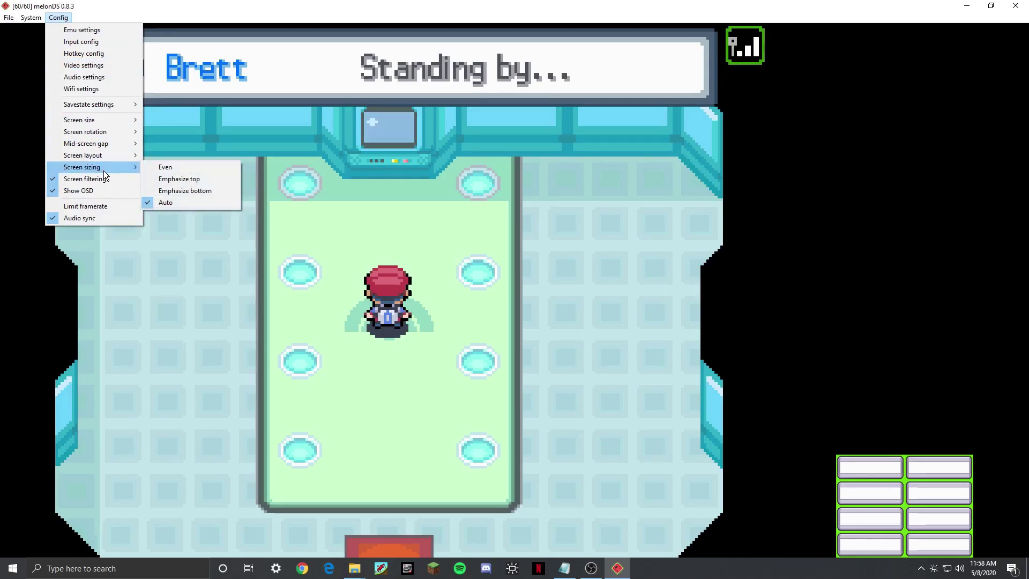
{"action": "mouse_move", "coordinate": [104, 144]}
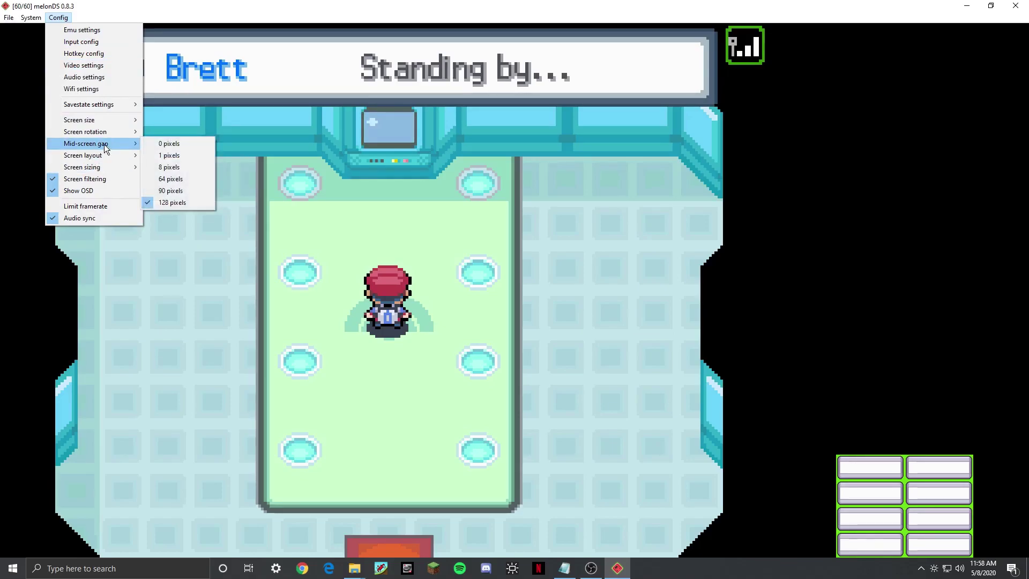
{"action": "left_click", "coordinate": [149, 142]}
{"action": "left_click", "coordinate": [60, 19]}
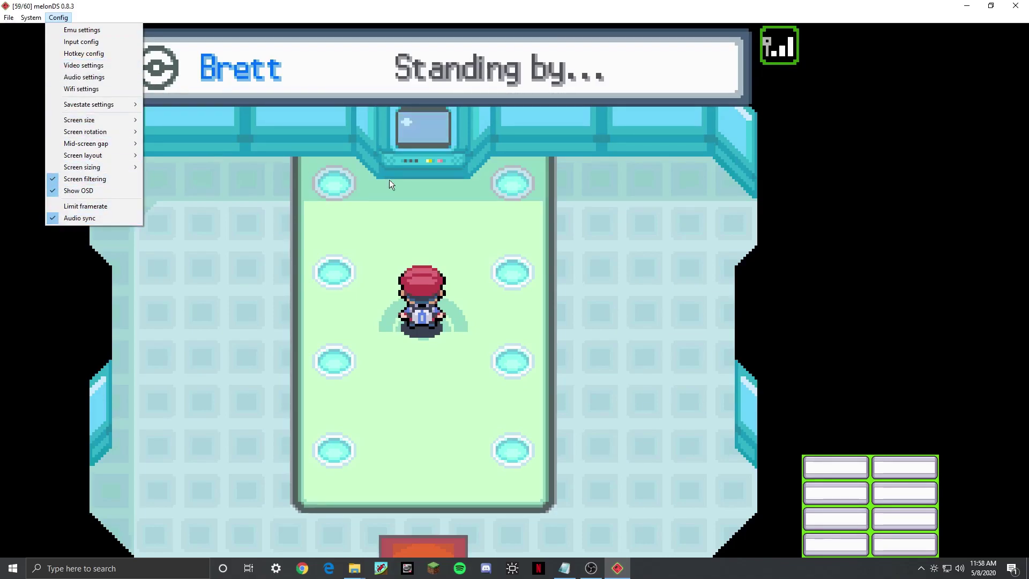
{"action": "left_click", "coordinate": [541, 210]}
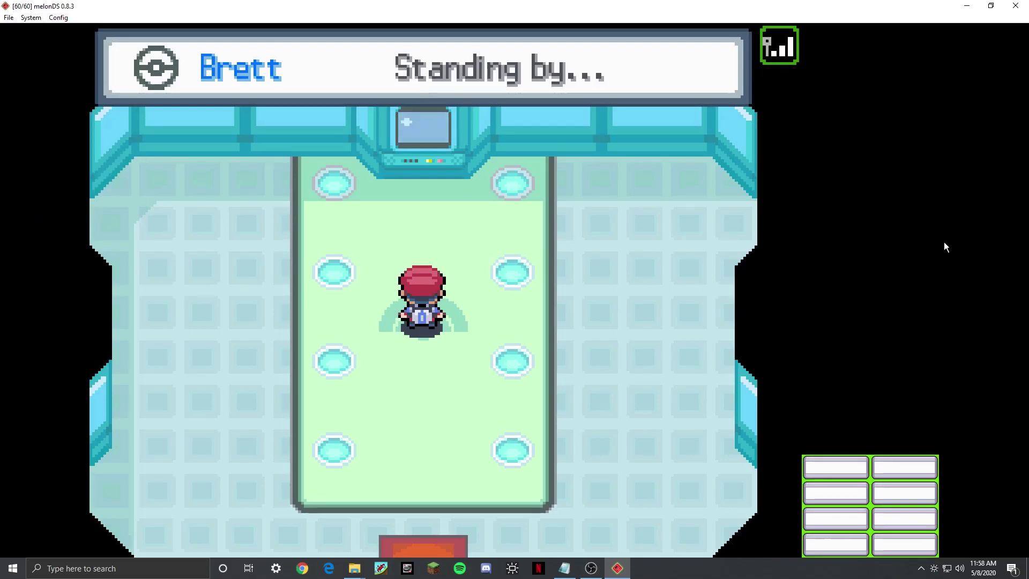
{"action": "left_click", "coordinate": [53, 19]}
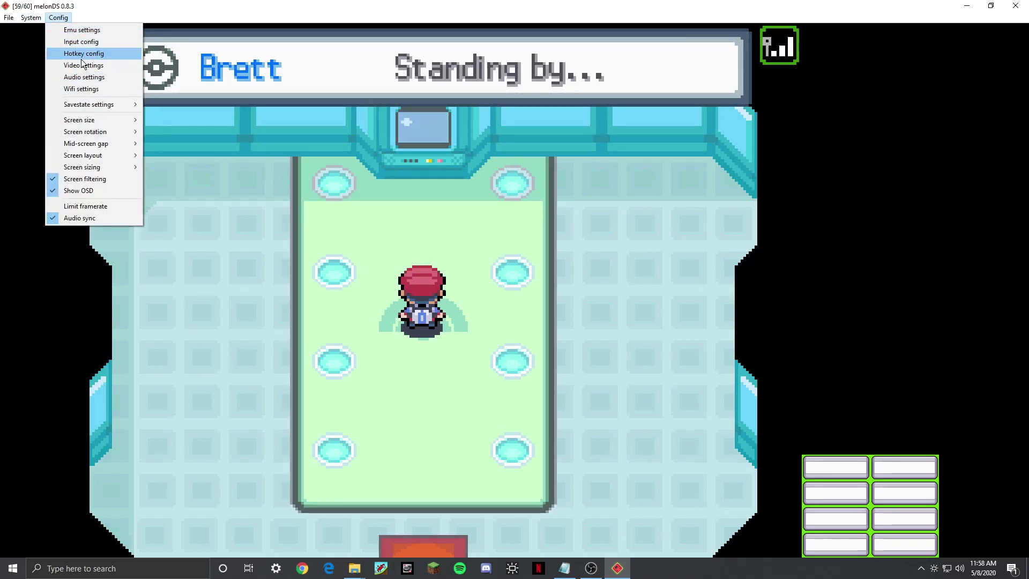
{"action": "mouse_move", "coordinate": [32, 16]}
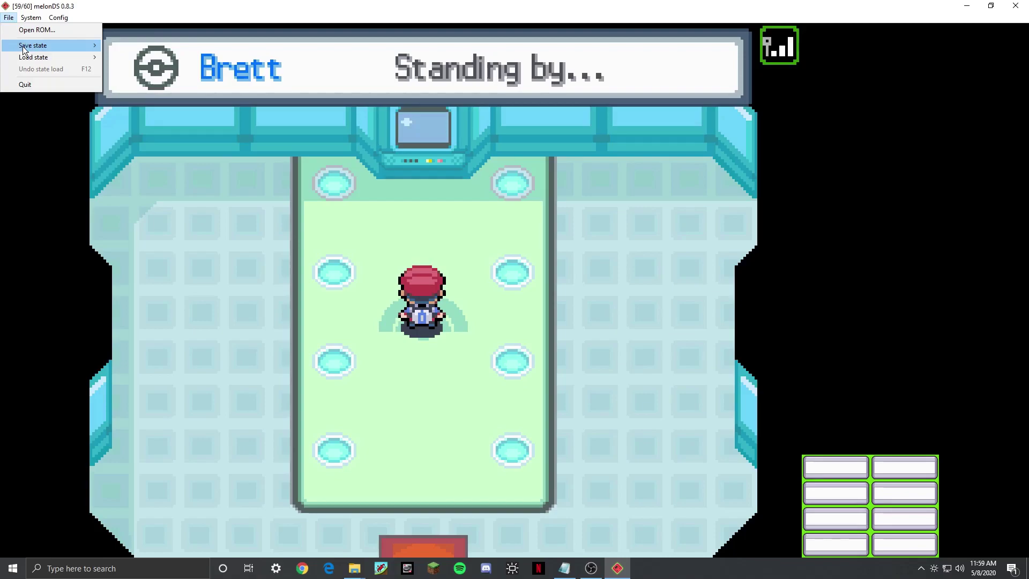
{"action": "mouse_move", "coordinate": [98, 49]}
{"action": "left_click", "coordinate": [941, 260]}
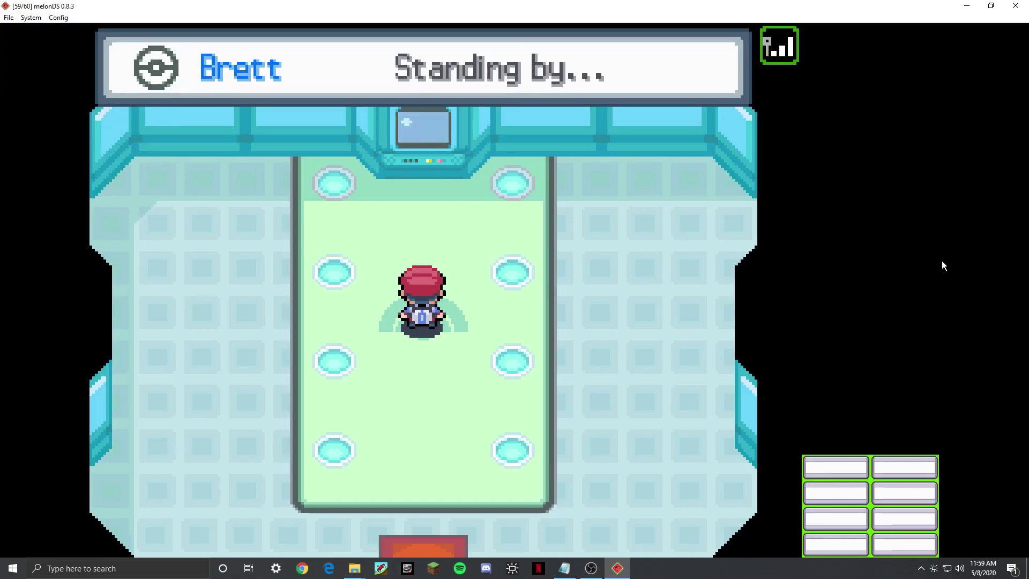